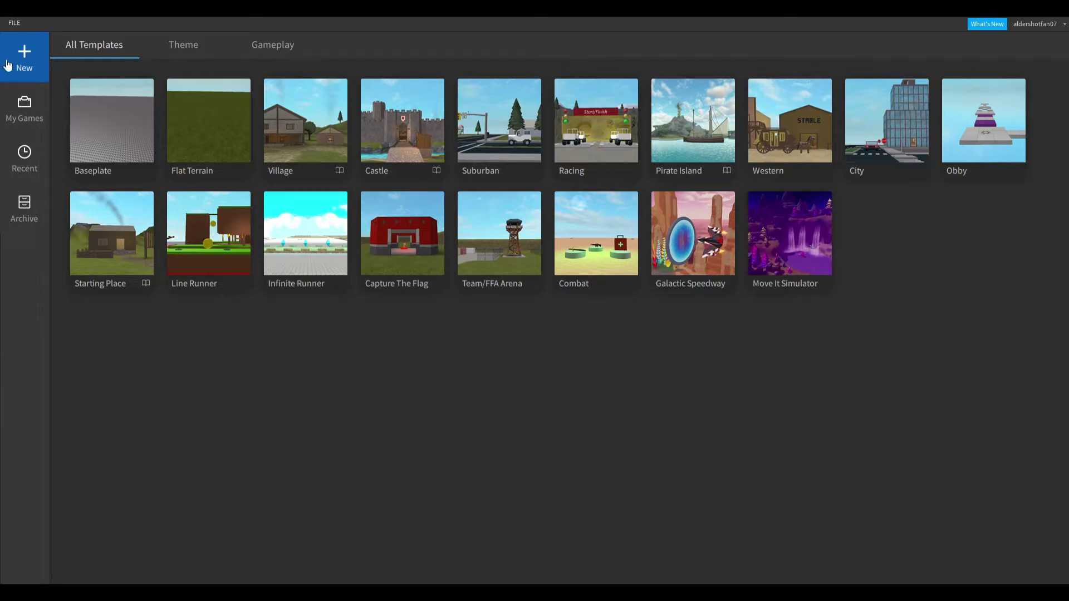
Look through the gameplay templates and create a new place from the Baseplate template
left_click(175, 50)
left_click(271, 55)
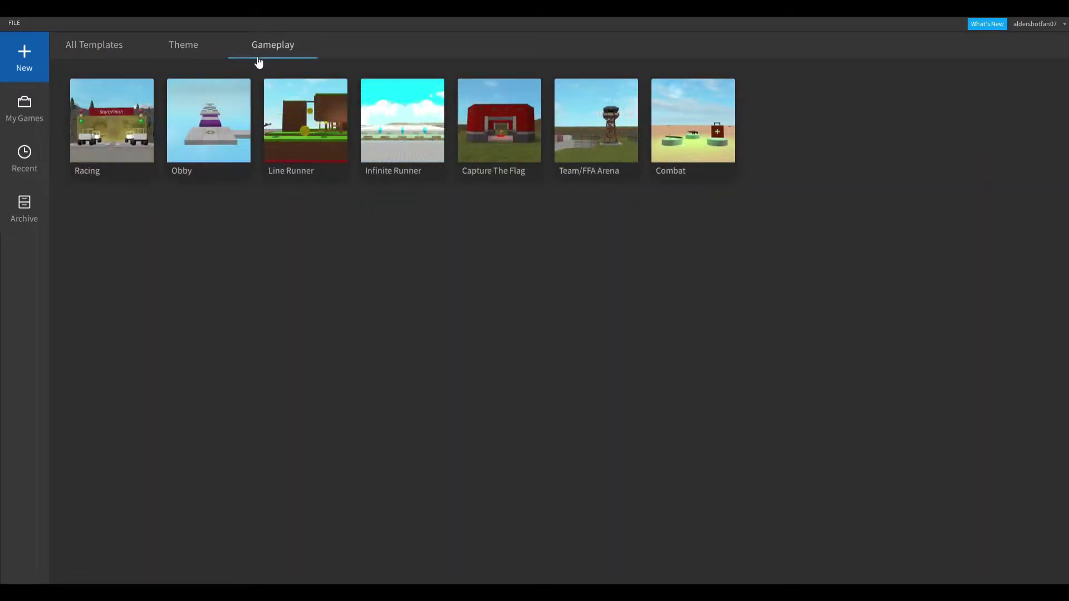
left_click(117, 55)
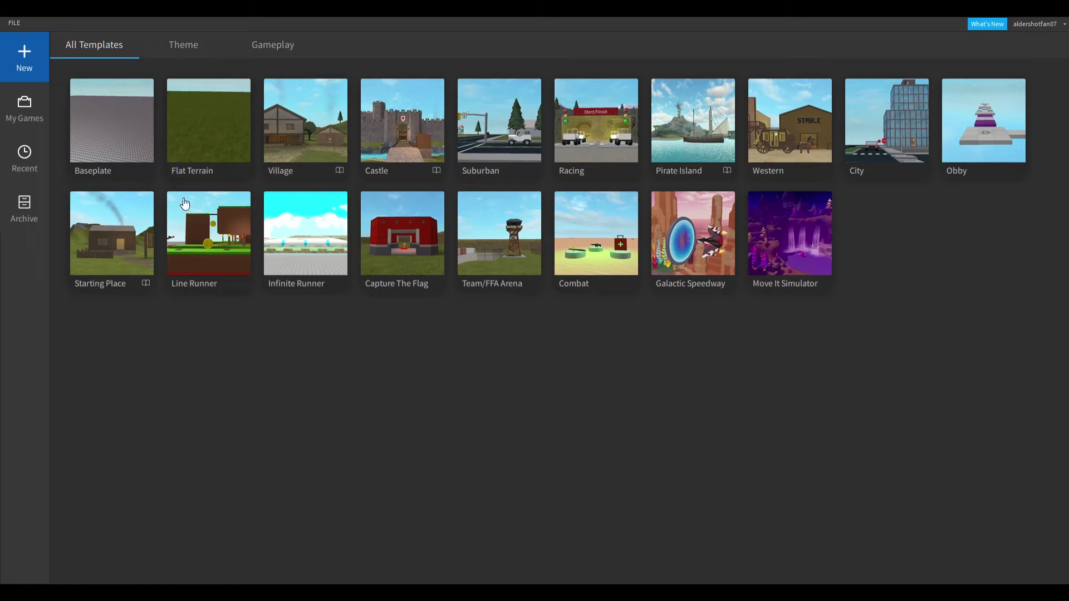
left_click(103, 129)
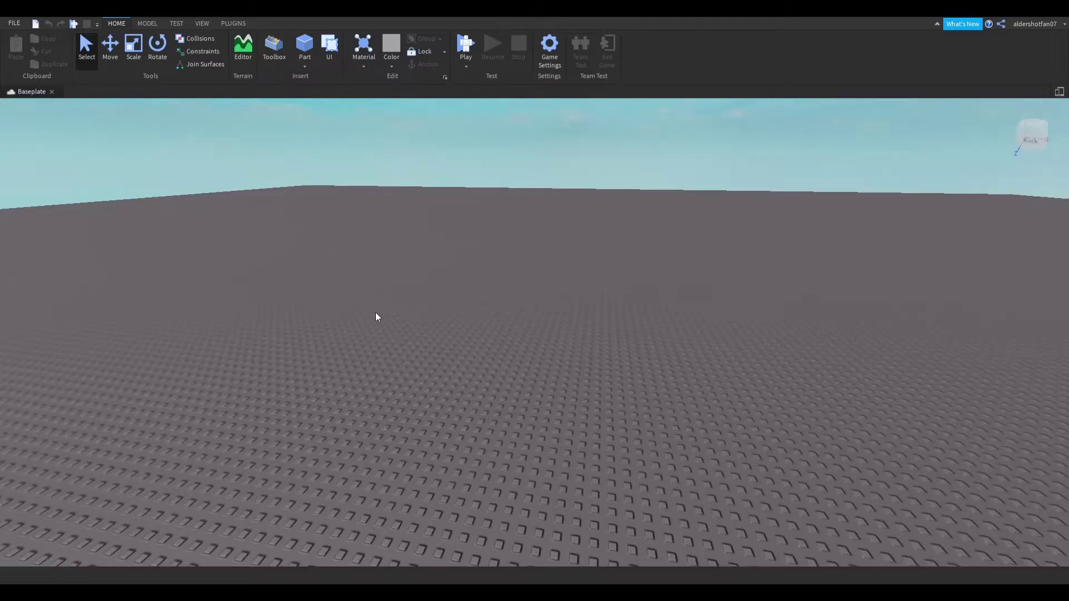
Insert a block part onto the baseplate
key("w")
right_click_drag(393, 314, 393, 313)
key("e")
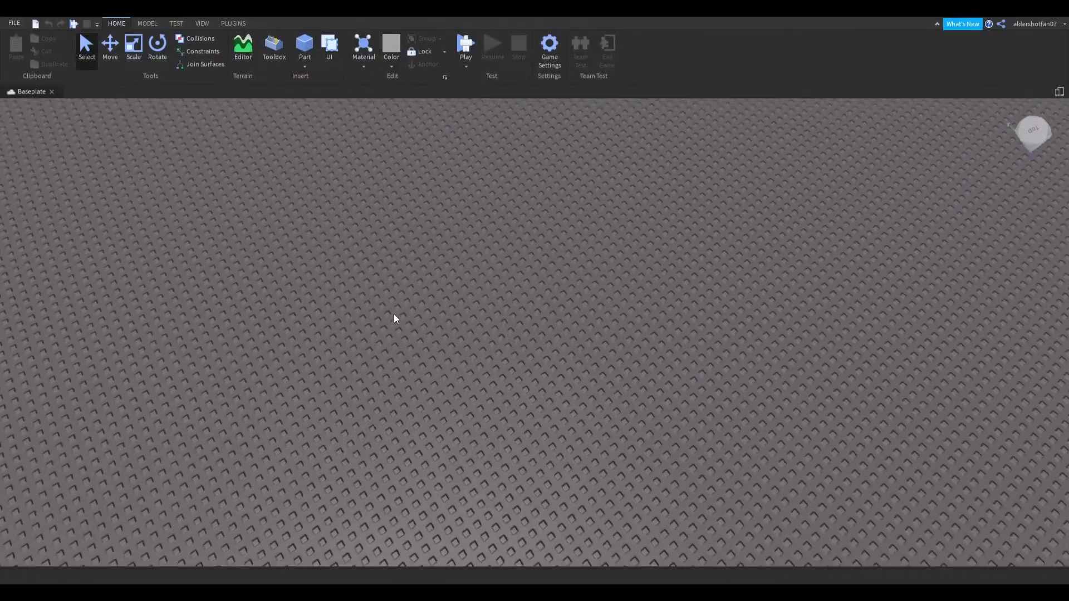
key("w")
right_click_drag(393, 314, 394, 314)
scroll(393, 315, "down", 5)
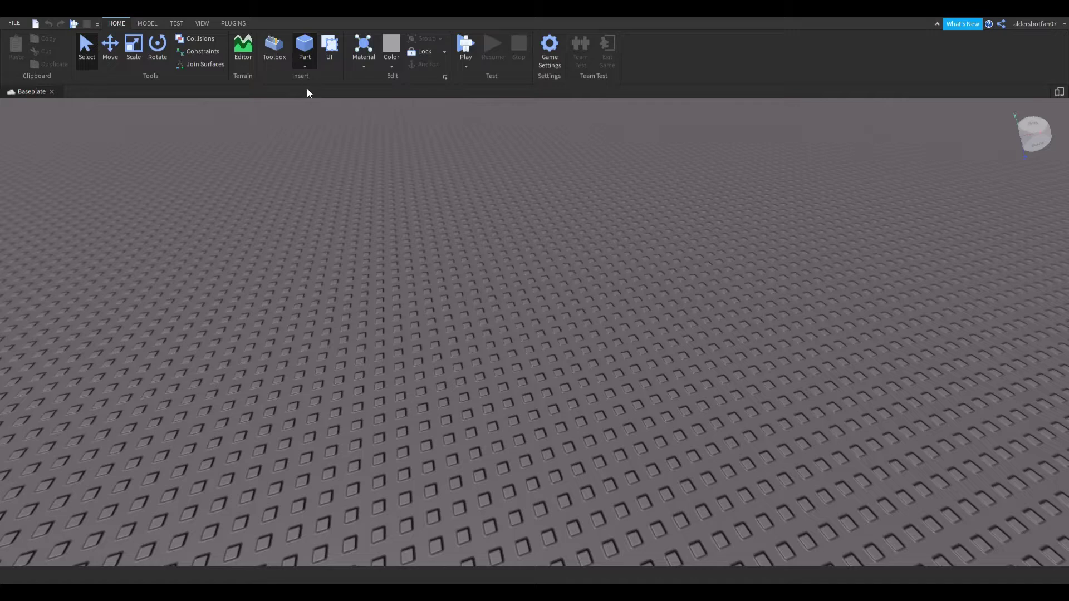
left_click(305, 49)
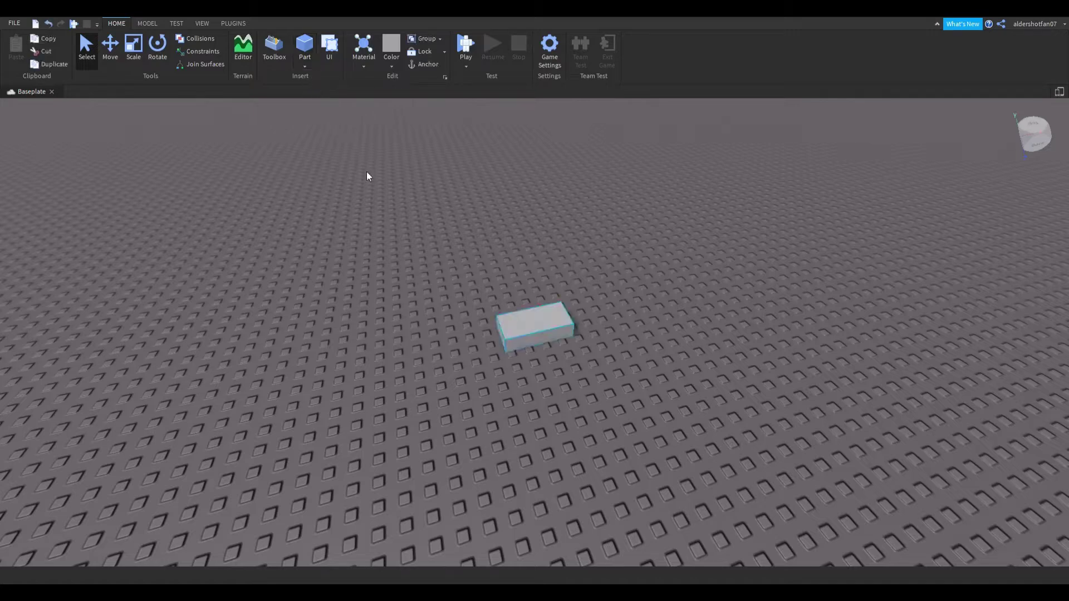
key("f")
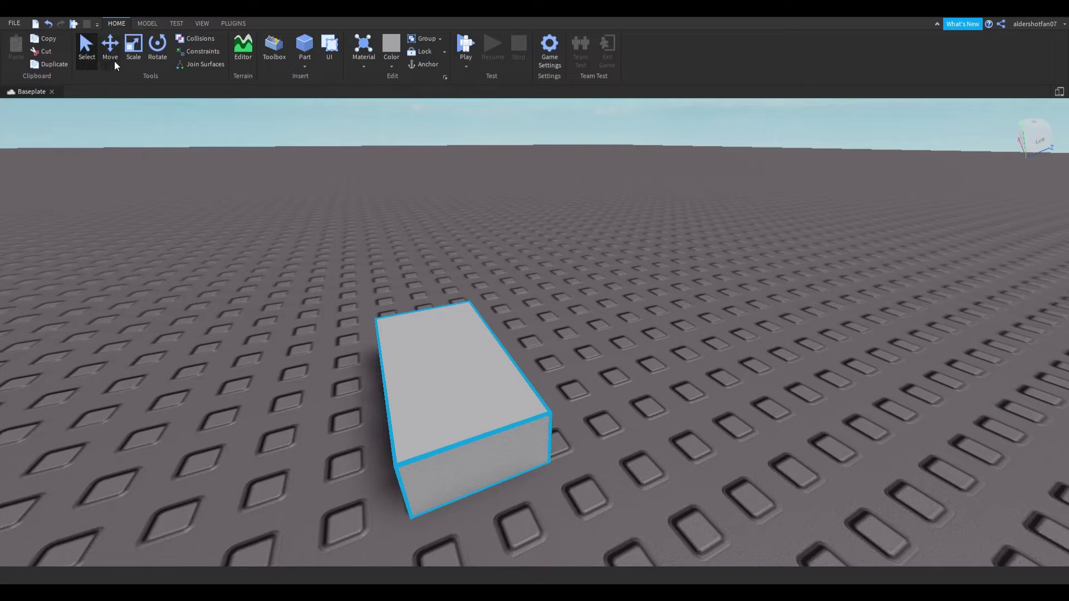
Try rotating the block part and moving it across the baseplate
left_click(157, 49)
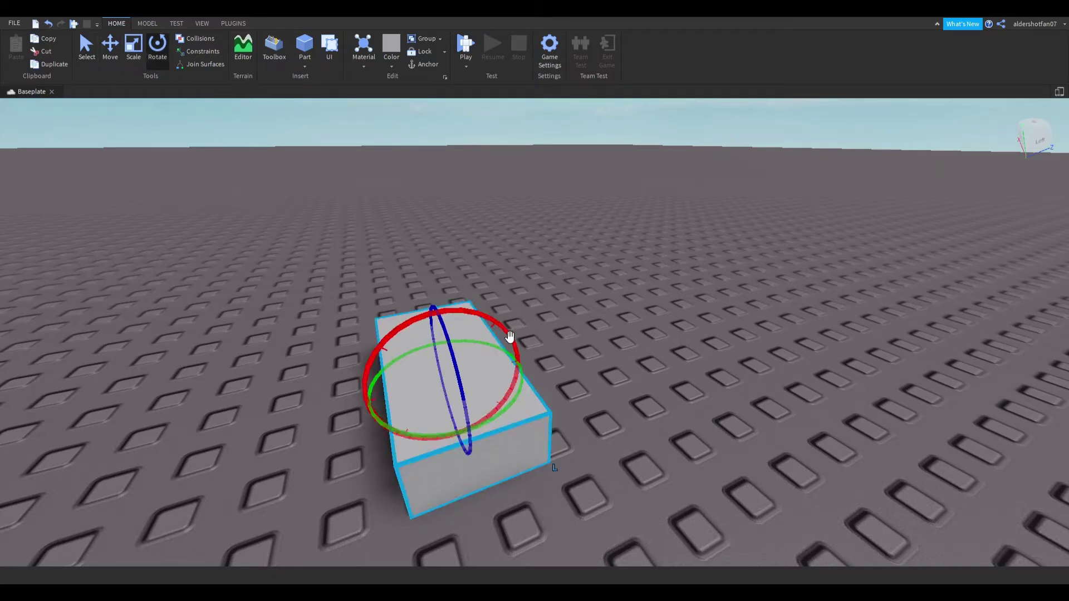
left_click_drag(510, 336, 309, 511)
left_click(110, 49)
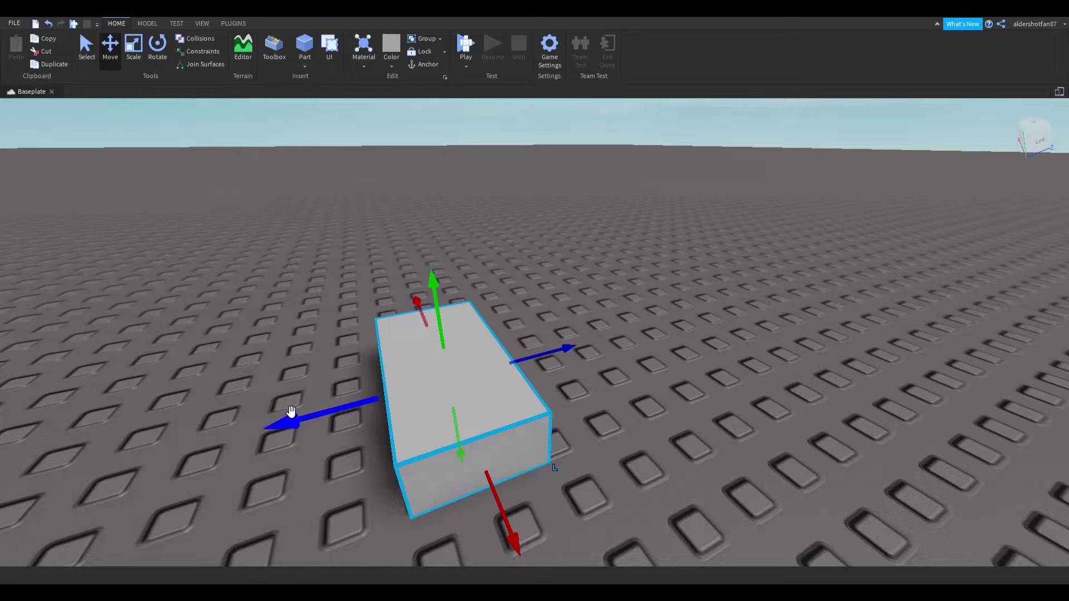
left_click_drag(290, 411, 505, 357)
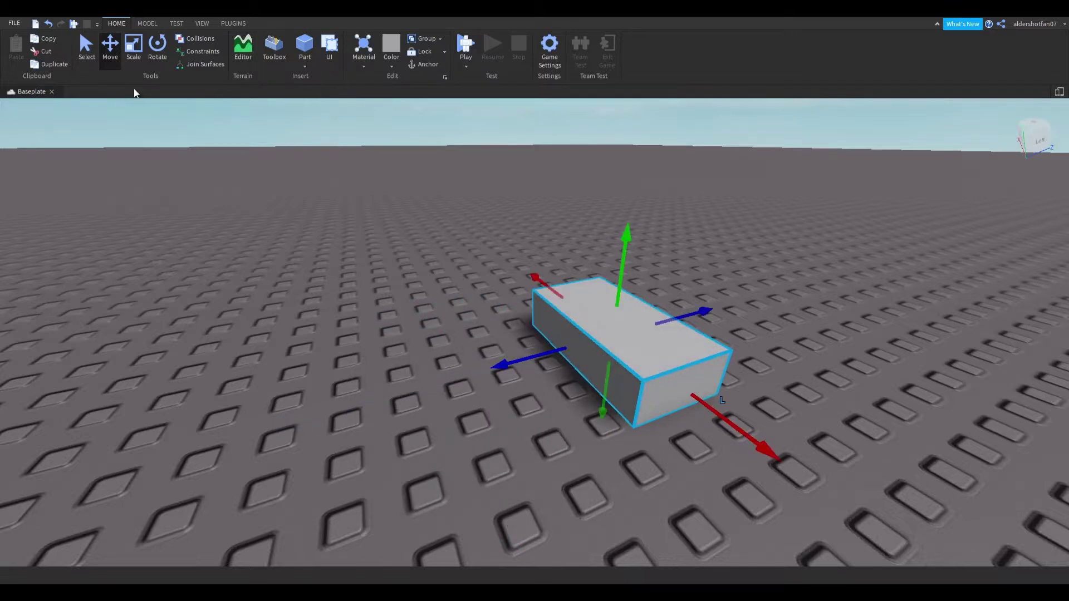
left_click(91, 53)
left_click_drag(545, 359, 406, 423)
Resize the block part with the Scale tool and deselect it
left_click(133, 48)
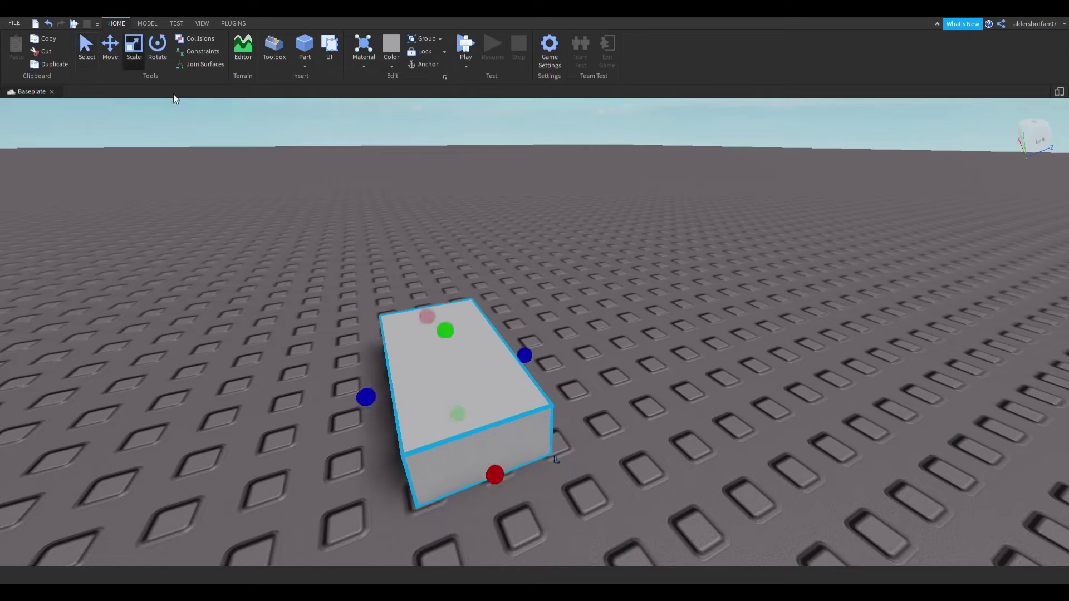
right_click_drag(304, 179, 304, 180)
left_click_drag(481, 323, 663, 404)
left_click(509, 290)
right_click_drag(518, 291, 517, 291)
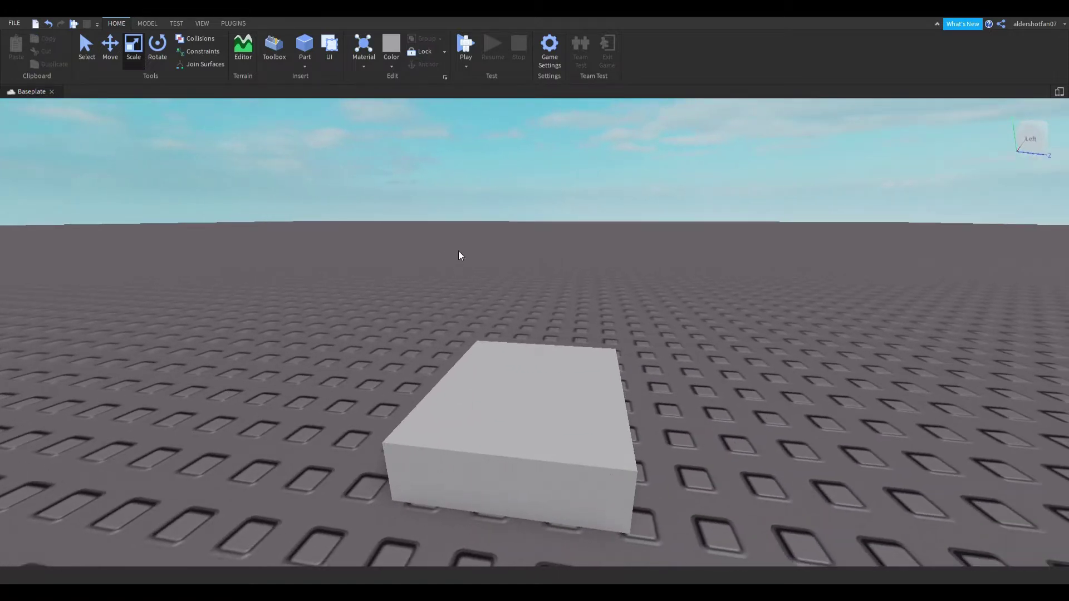
right_click_drag(449, 363, 448, 363)
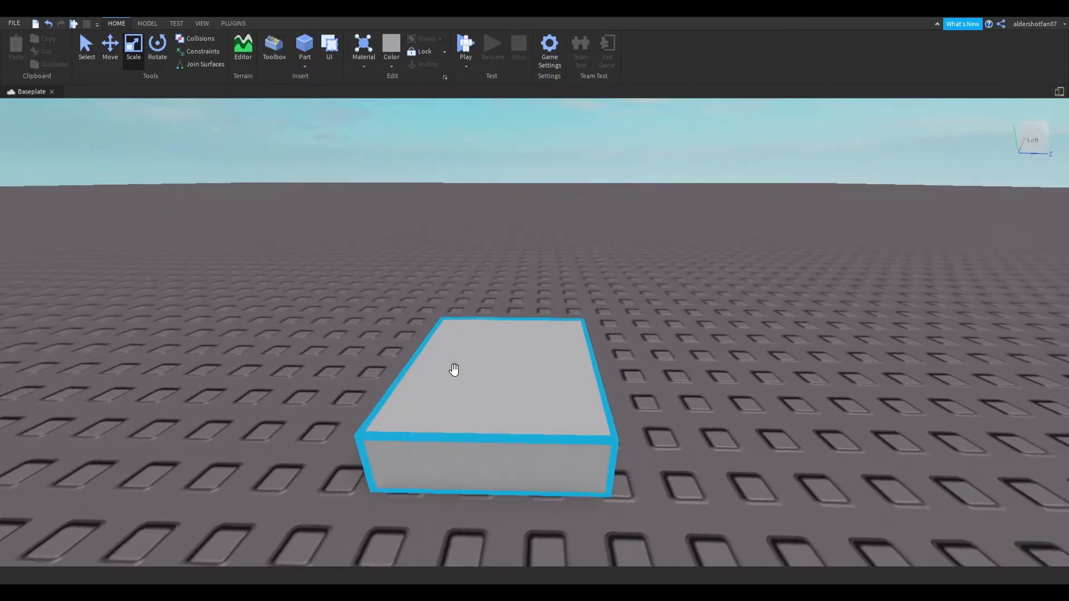
Change the block part from a brick look to a see-through material in white, and flatten it onto the baseplate
left_click(457, 371)
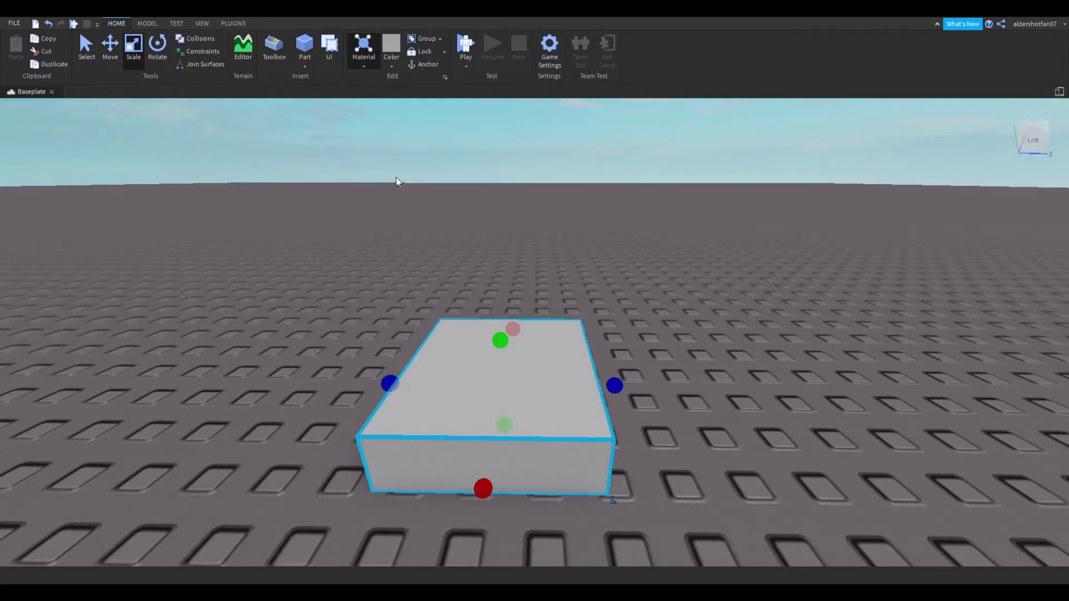
left_click(385, 81)
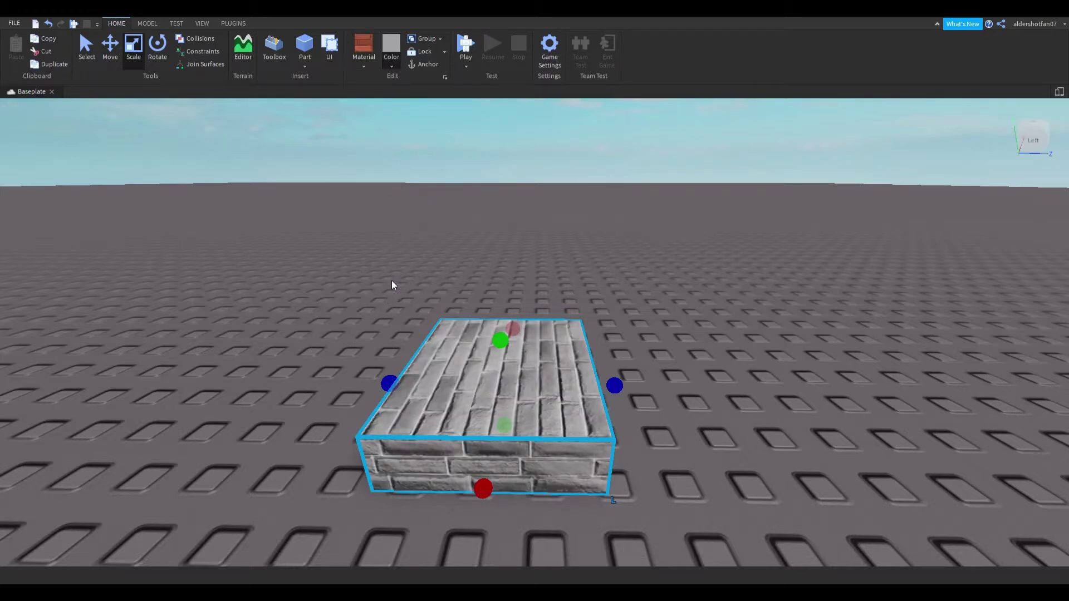
left_click(545, 243)
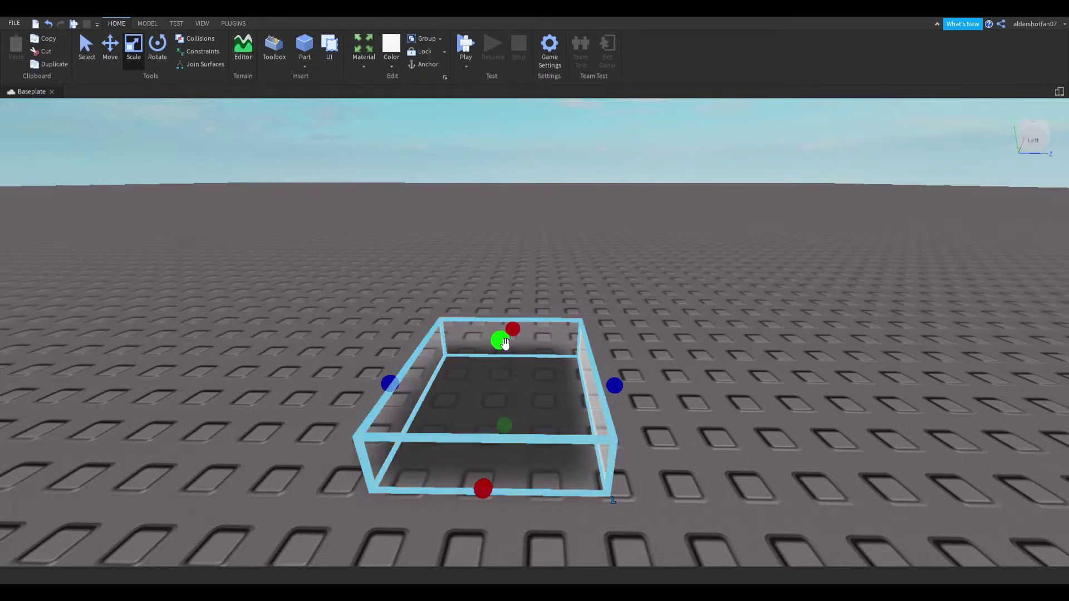
left_click_drag(505, 344, 415, 469)
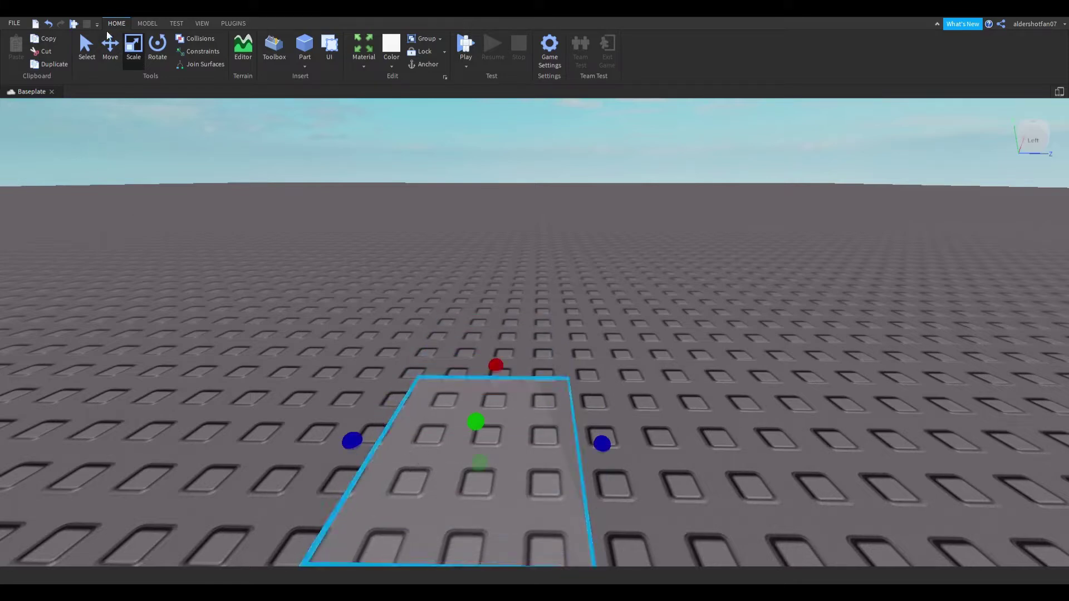
Try moving the flattened see-through part along the baseplate, and delete it
left_click(95, 61)
left_click(170, 221)
right_click_drag(169, 222, 166, 232)
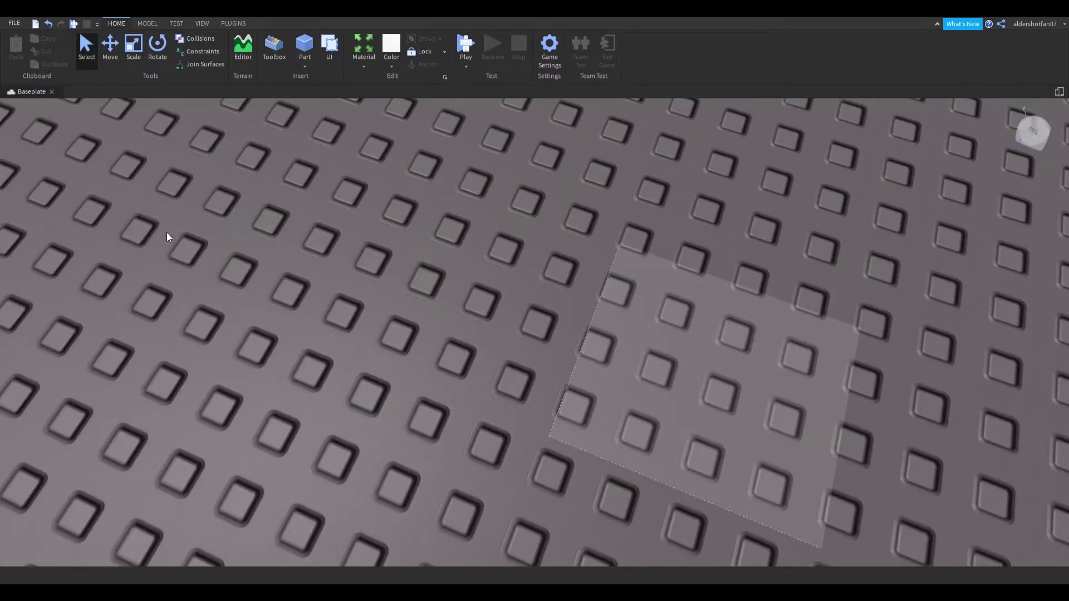
left_click(647, 315)
right_click_drag(647, 315, 647, 316)
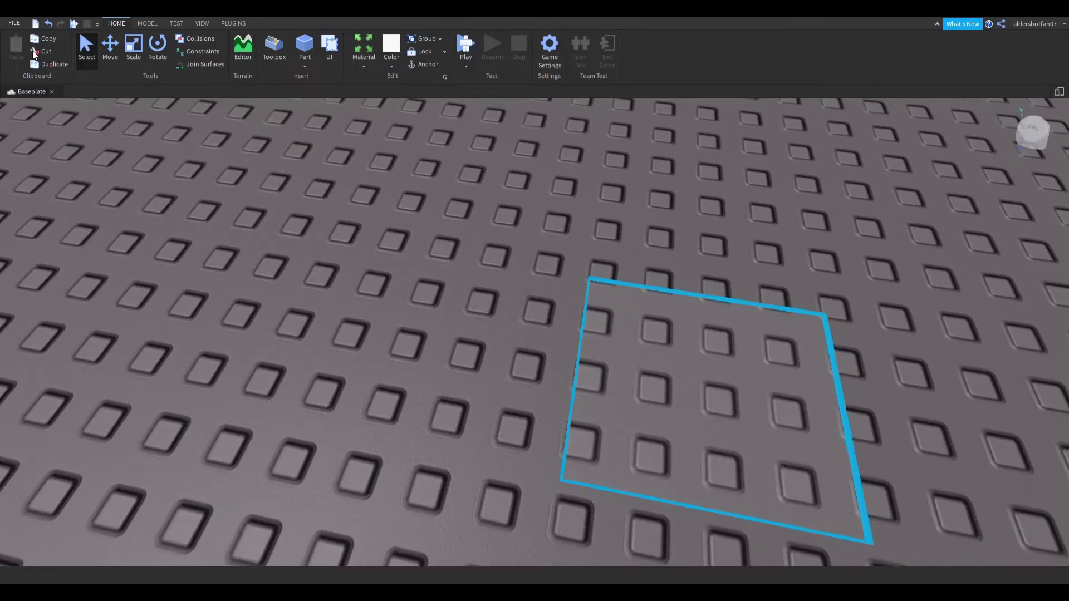
left_click(111, 47)
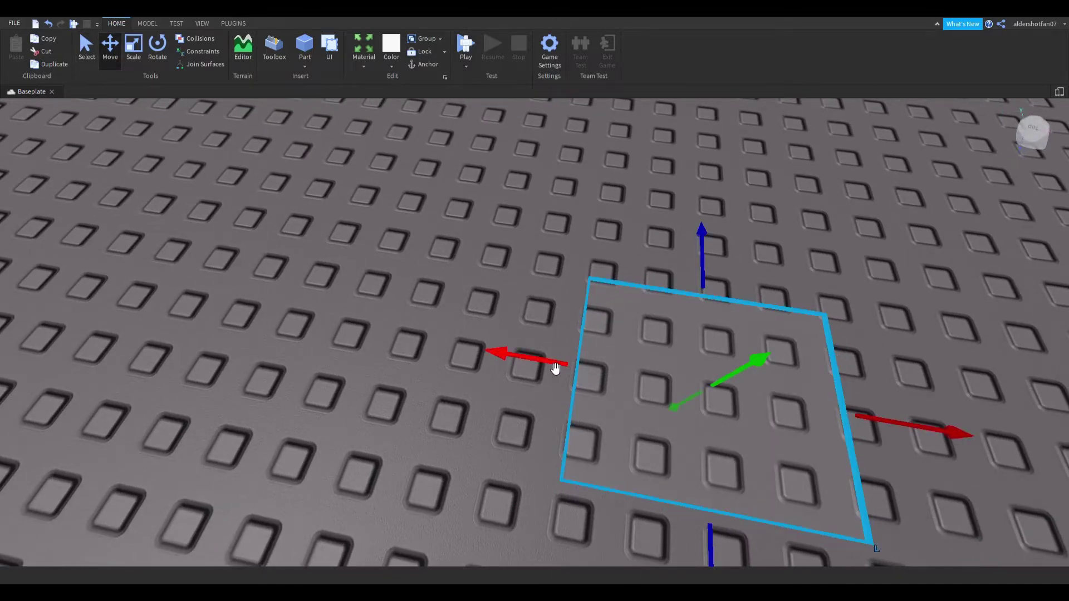
left_click_drag(555, 369, 493, 346)
right_click_drag(499, 358, 493, 346)
left_click_drag(494, 346, 463, 286)
right_click_drag(494, 346, 463, 286)
left_click_drag(462, 286, 467, 291)
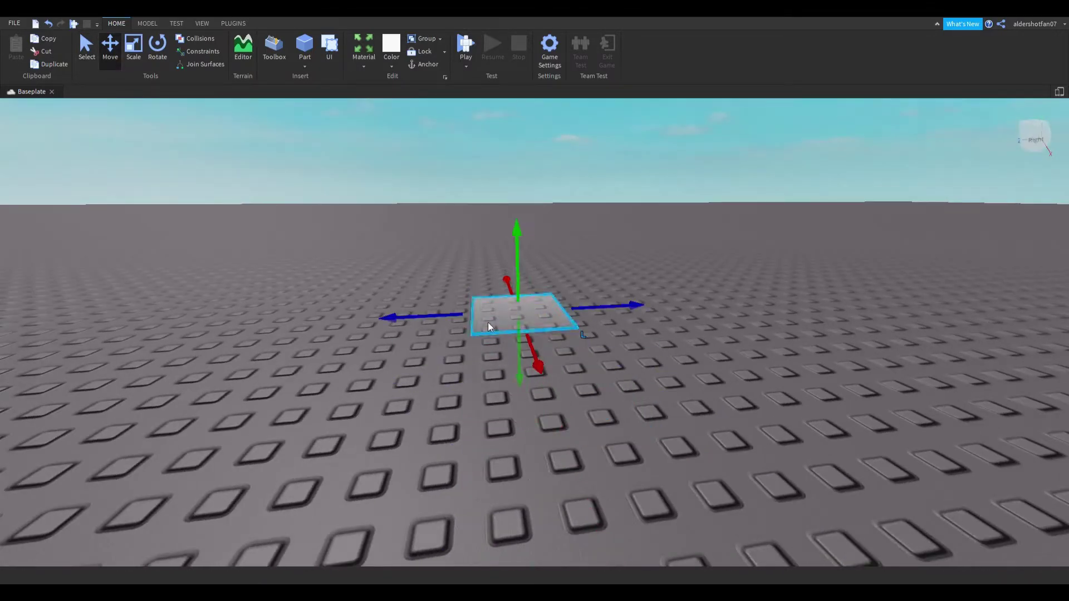
key("Delete")
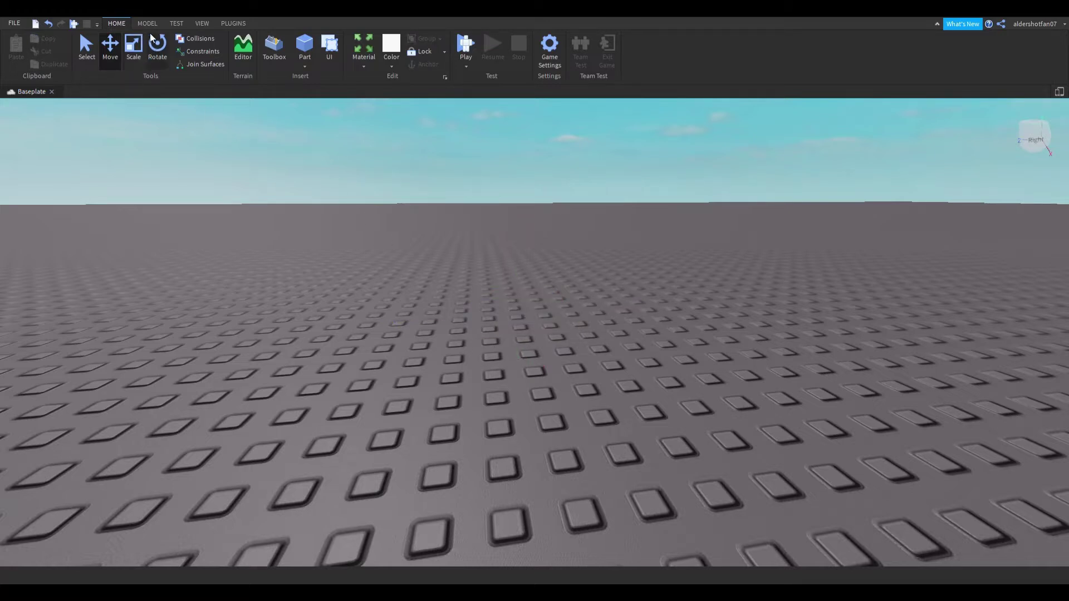
Turn off rotation snapping by setting the rotate increment to 0°
left_click(137, 24)
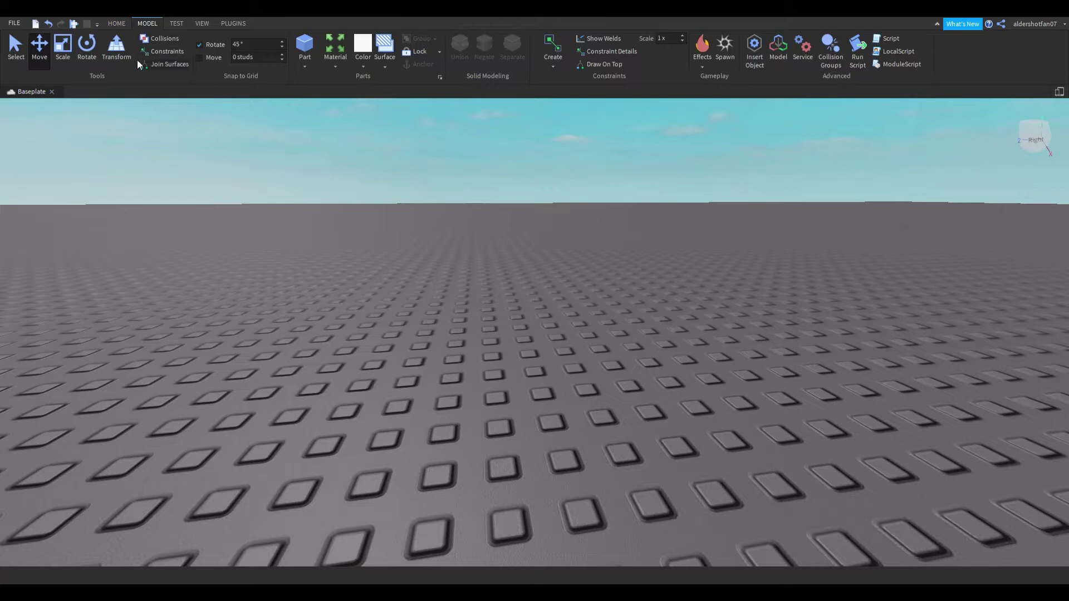
right_click_drag(186, 216, 190, 219)
scroll(189, 219, "down", 3)
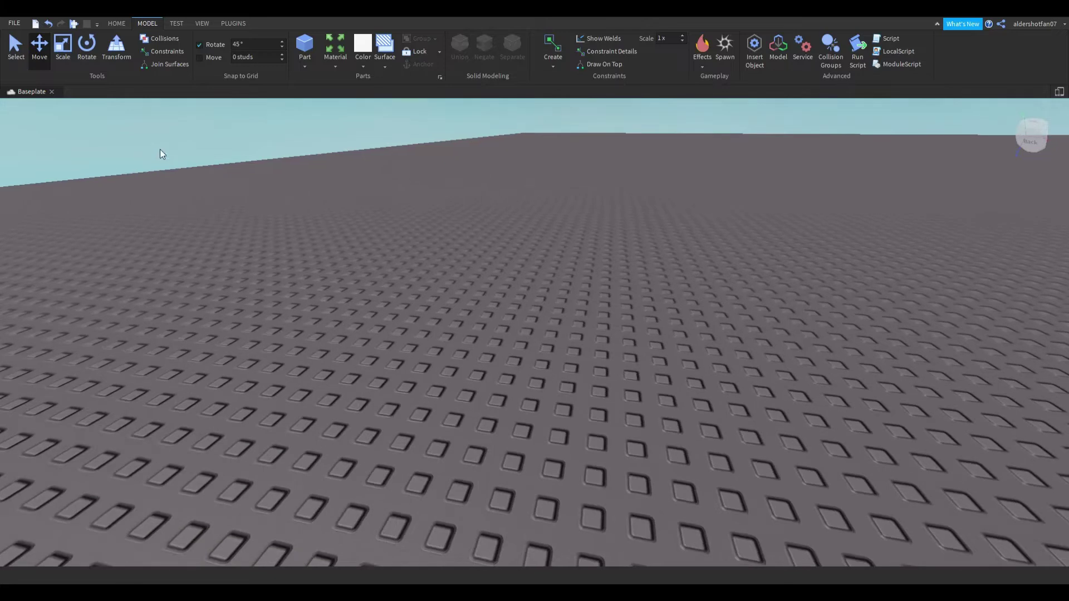
left_click(248, 67)
left_click(209, 213)
left_click(239, 46)
key("BackSpace")
type("0")
key("Return")
Insert a test part, rotate it freely without snapping, and delete it
left_click(81, 60)
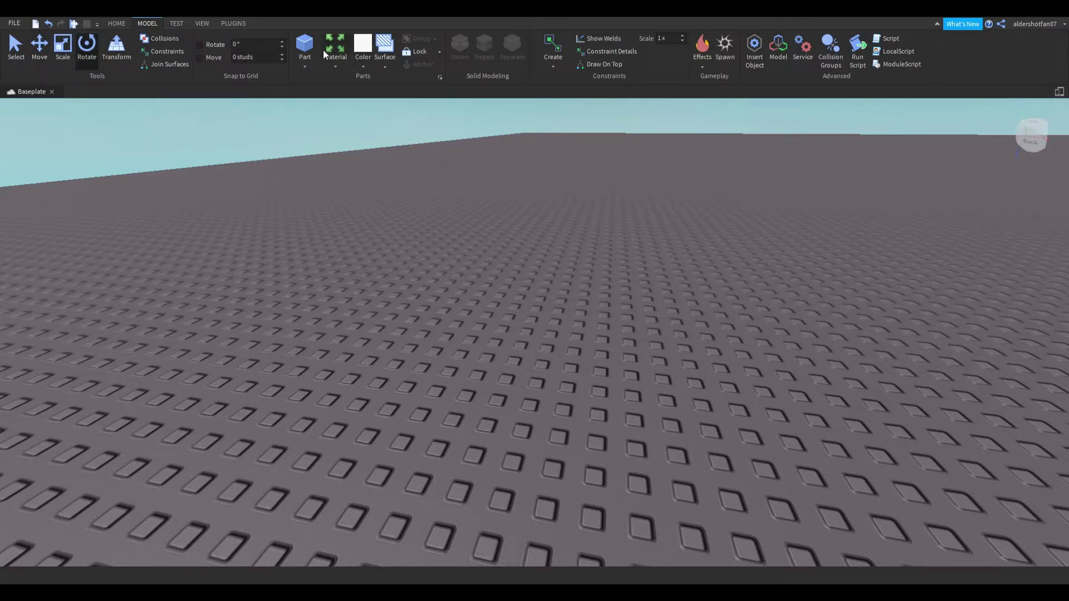
left_click(305, 44)
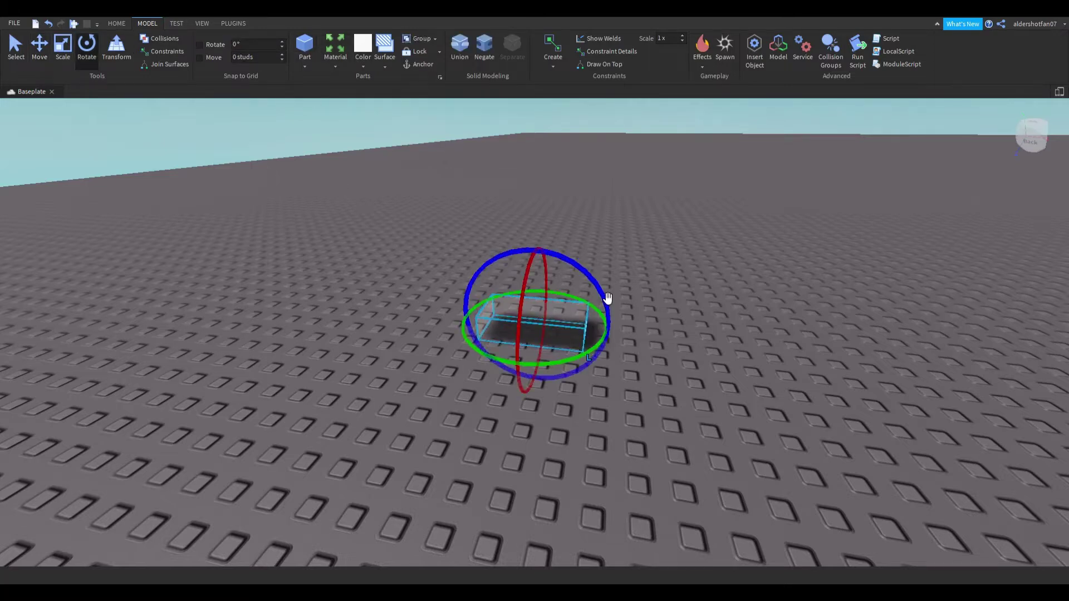
left_click_drag(606, 298, 368, 383)
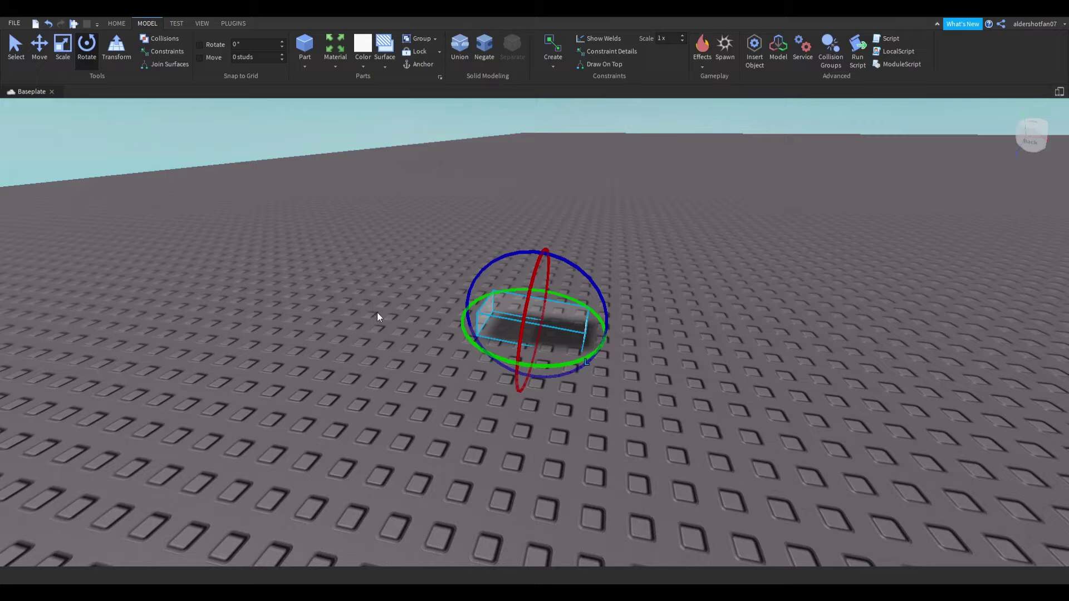
key("Delete")
Set the rotation snap increment to 45°
left_click(257, 44)
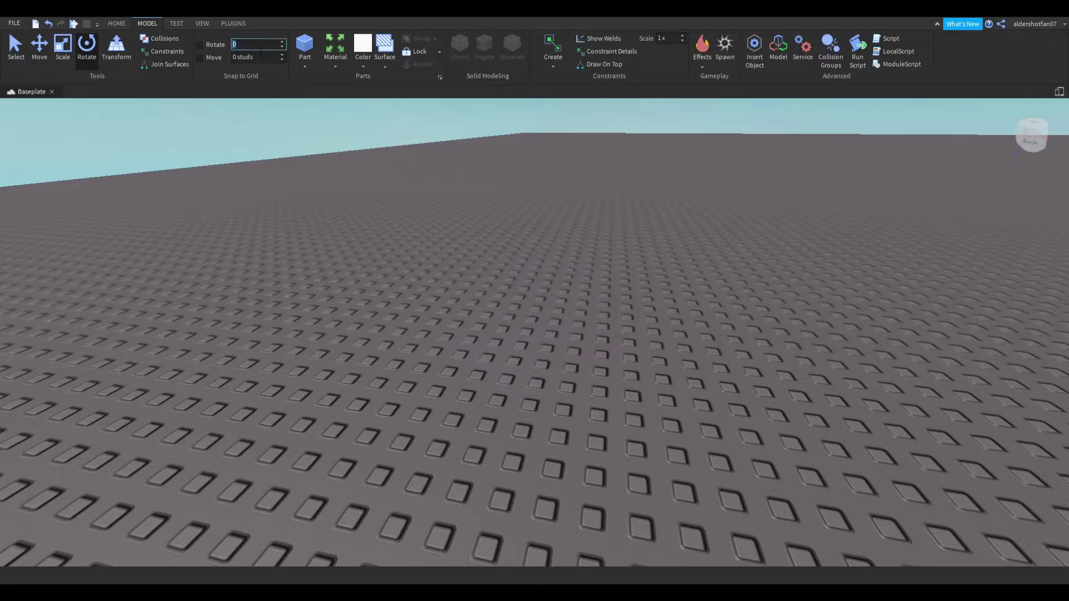
type("45")
key("Return")
Give the whole baseplate a grass material with a green color, and deselect it
right_click_drag(334, 200, 334, 202)
key("w")
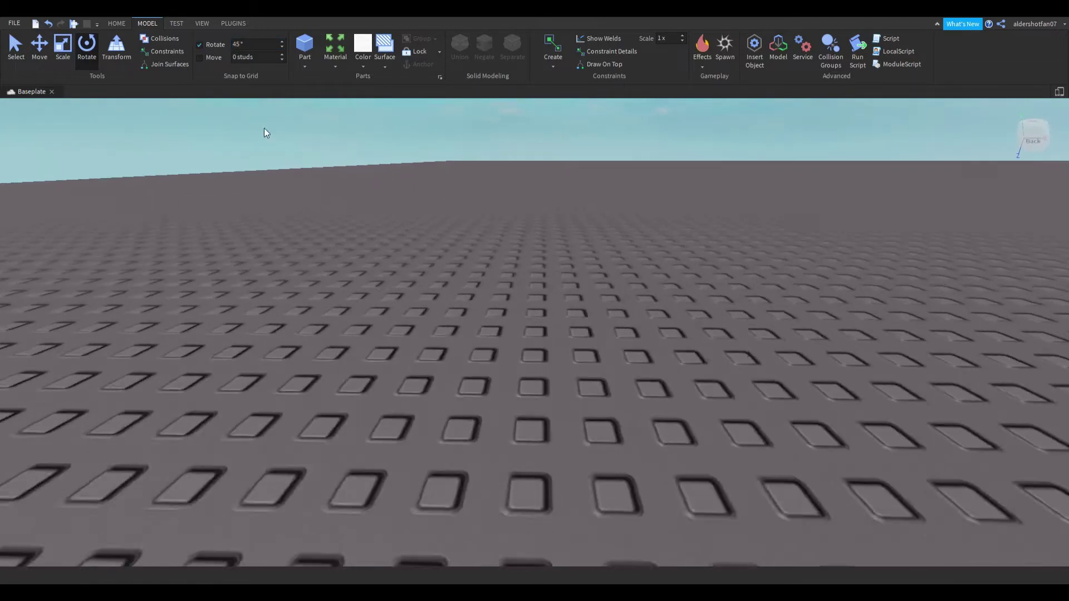
key("e")
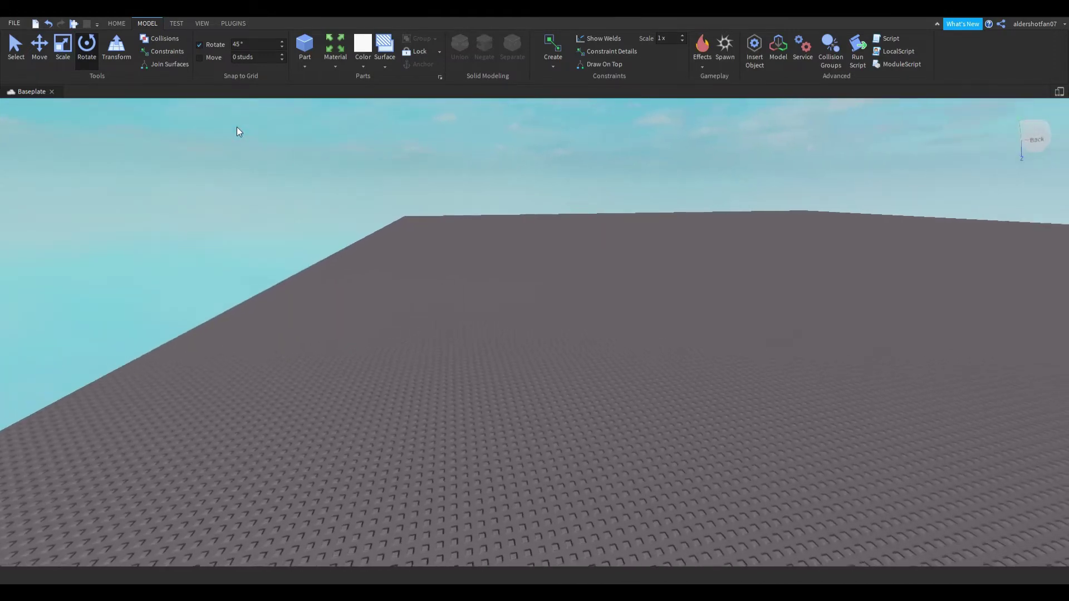
key("q")
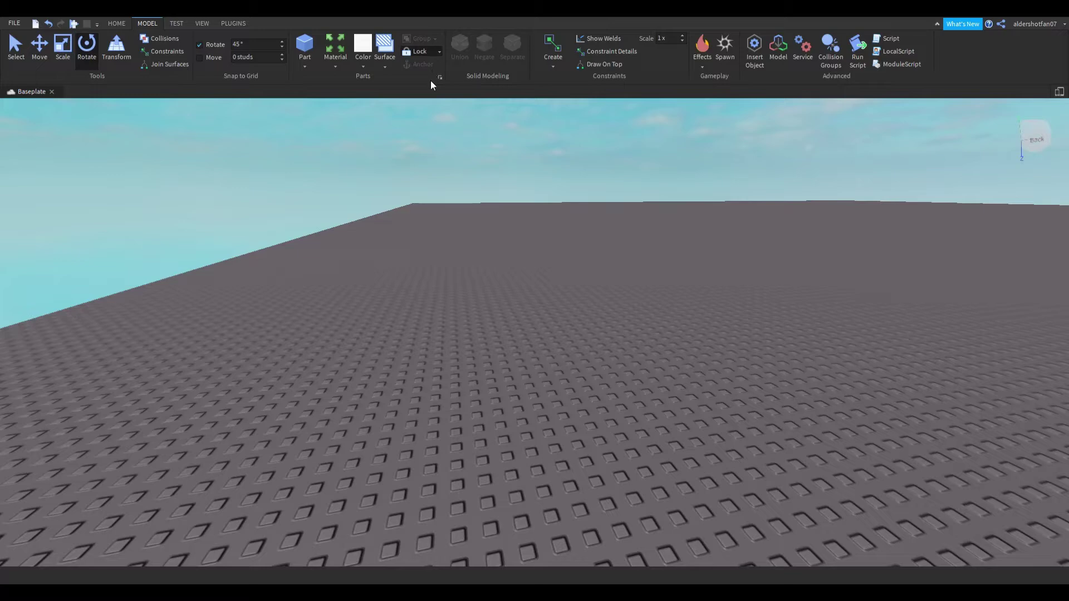
left_click(430, 289)
right_click_drag(430, 288, 440, 282)
key("a")
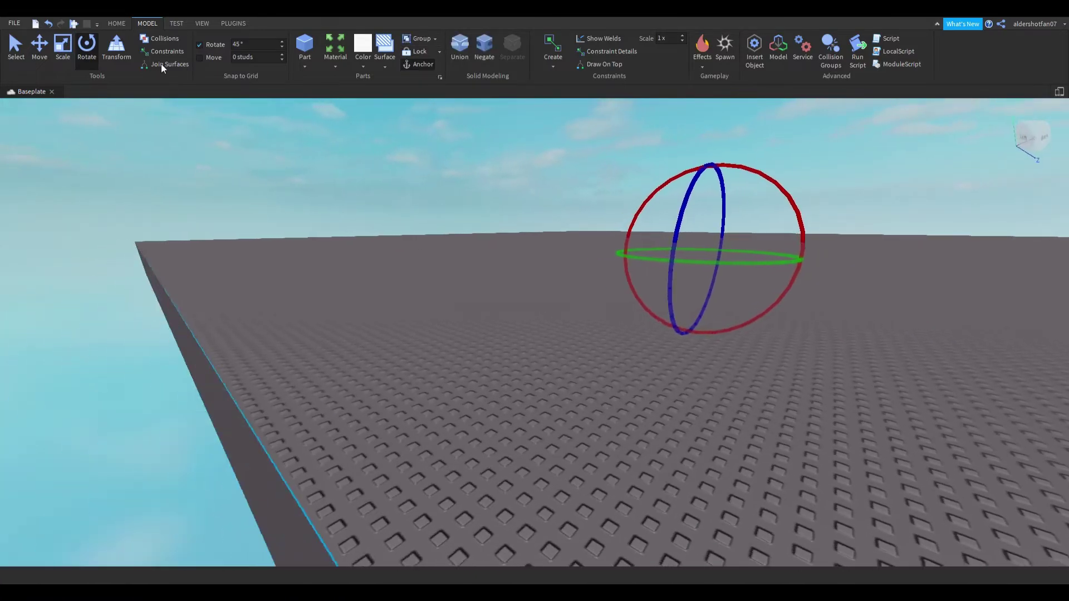
left_click(73, 51)
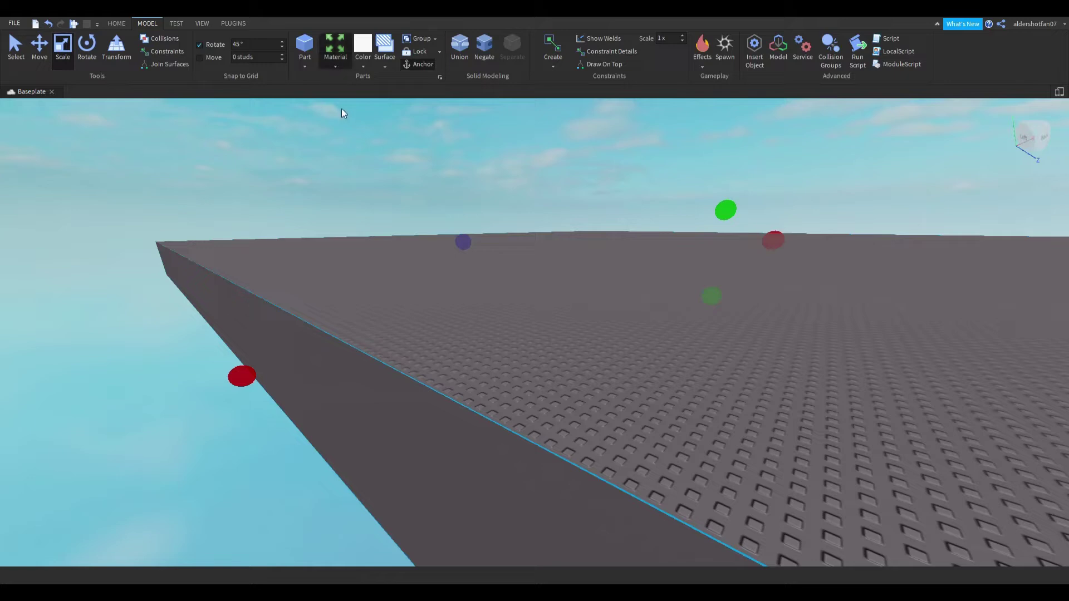
left_click(350, 190)
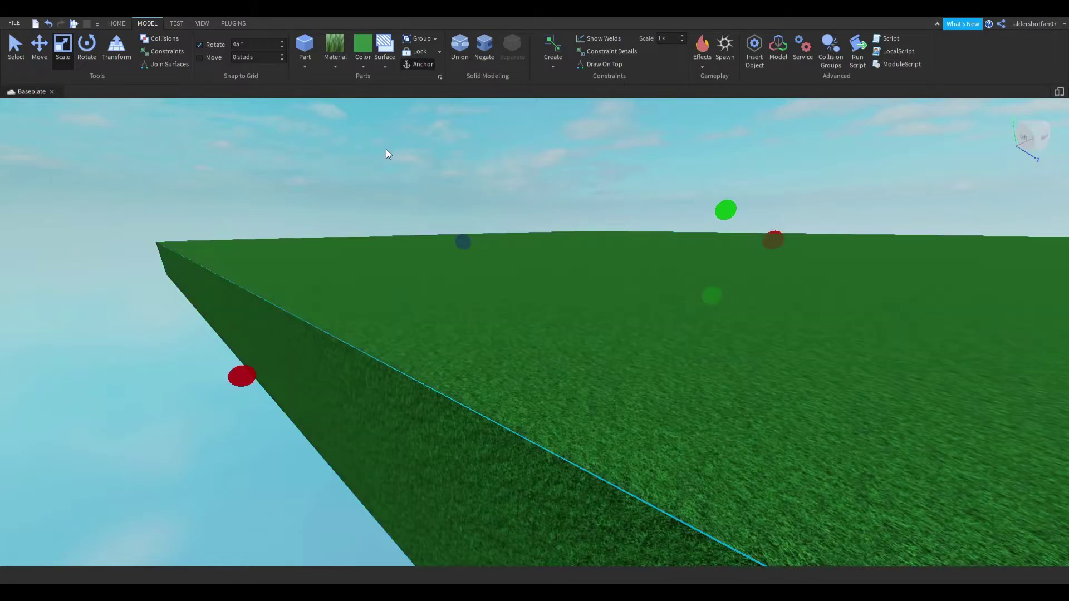
left_click(386, 151)
right_click_drag(439, 147, 440, 149)
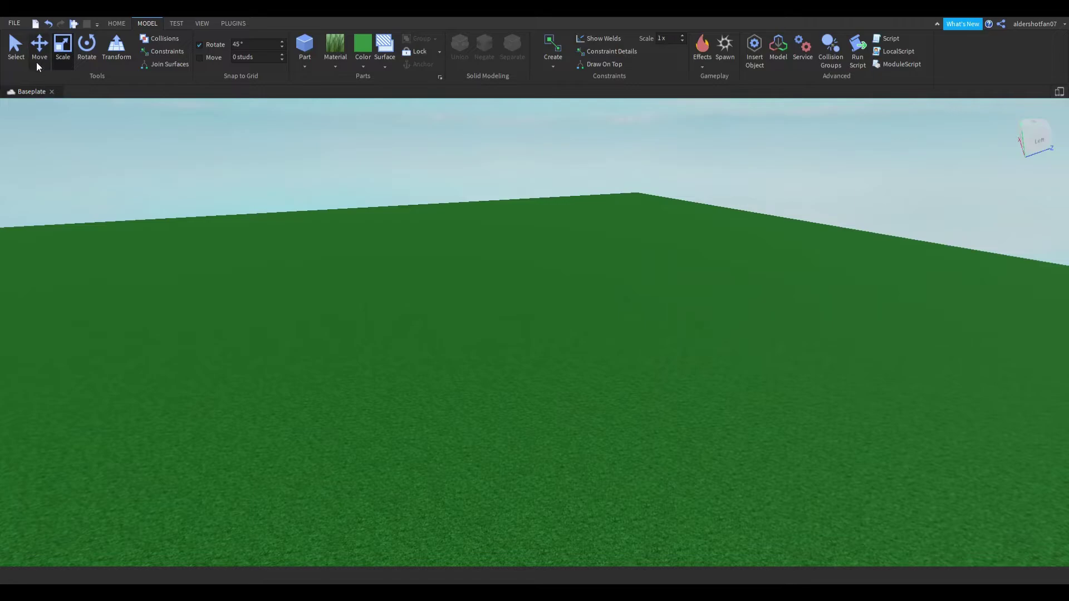
Switch to the Select tool and look around the grass baseplate from several camera angles
left_click(12, 54)
scroll(180, 158, "up", 3)
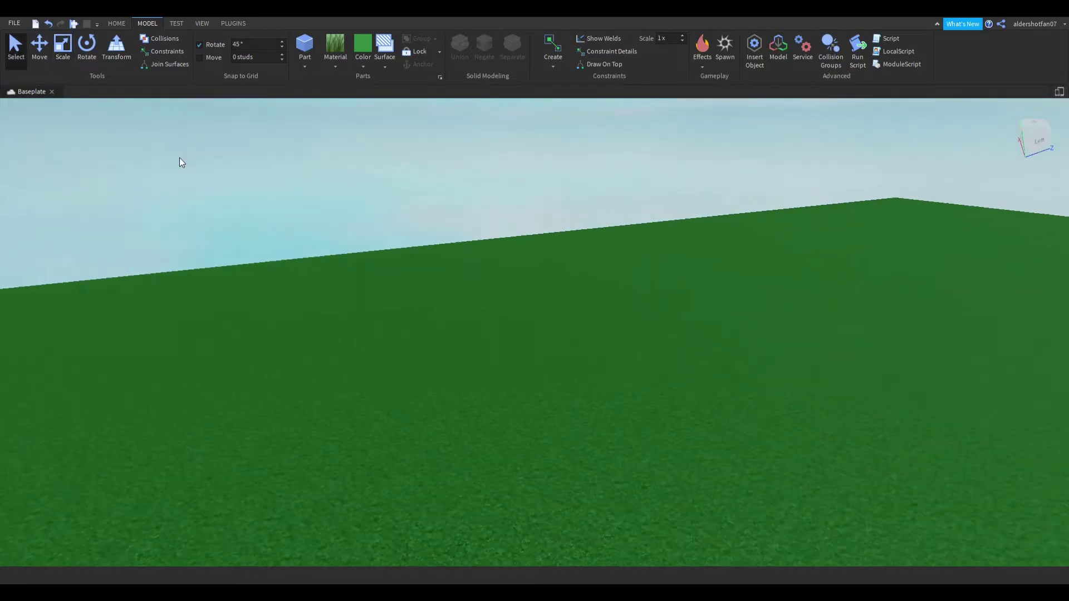
right_click_drag(179, 158, 179, 158)
key("e")
right_click_drag(339, 311, 339, 312)
key("w")
scroll(284, 30, "up", 1)
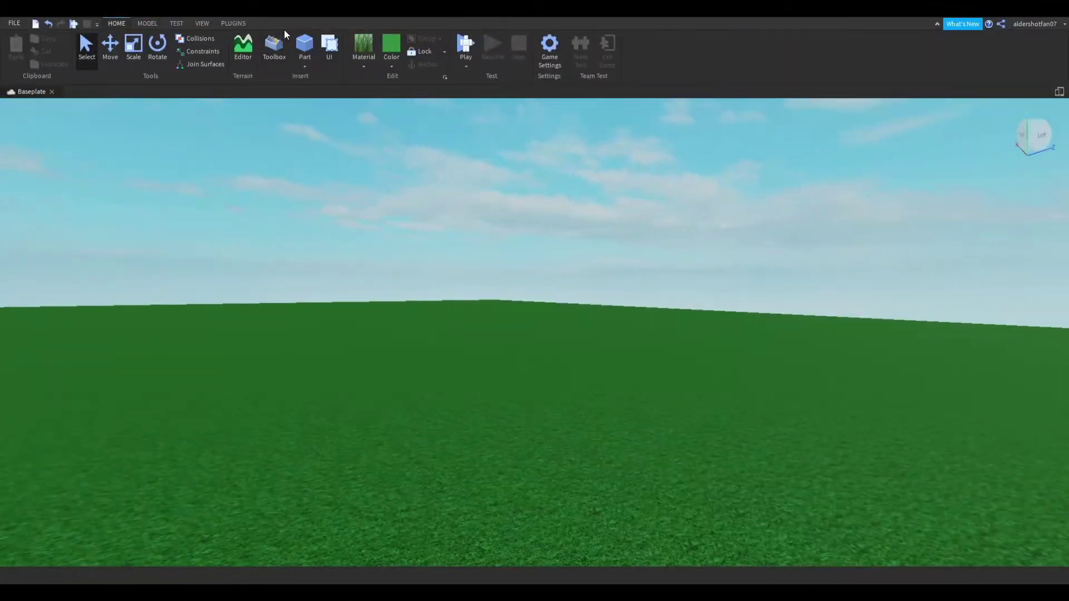
right_click_drag(358, 369, 360, 373)
Select the baseplate, turn the Lock tool on and off again, and clear the selection
left_click(436, 298)
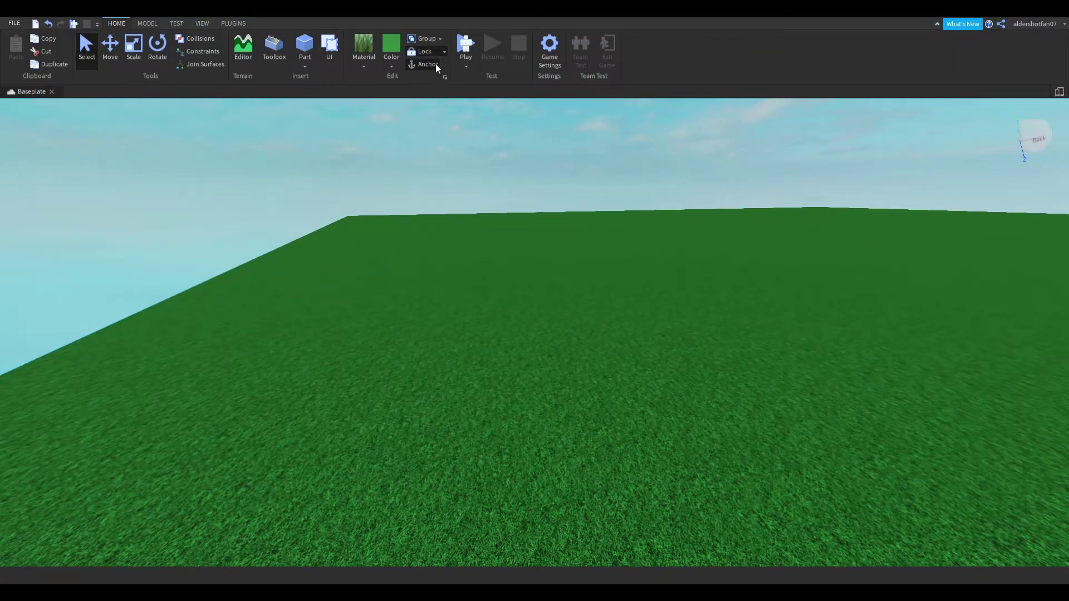
left_click(428, 51)
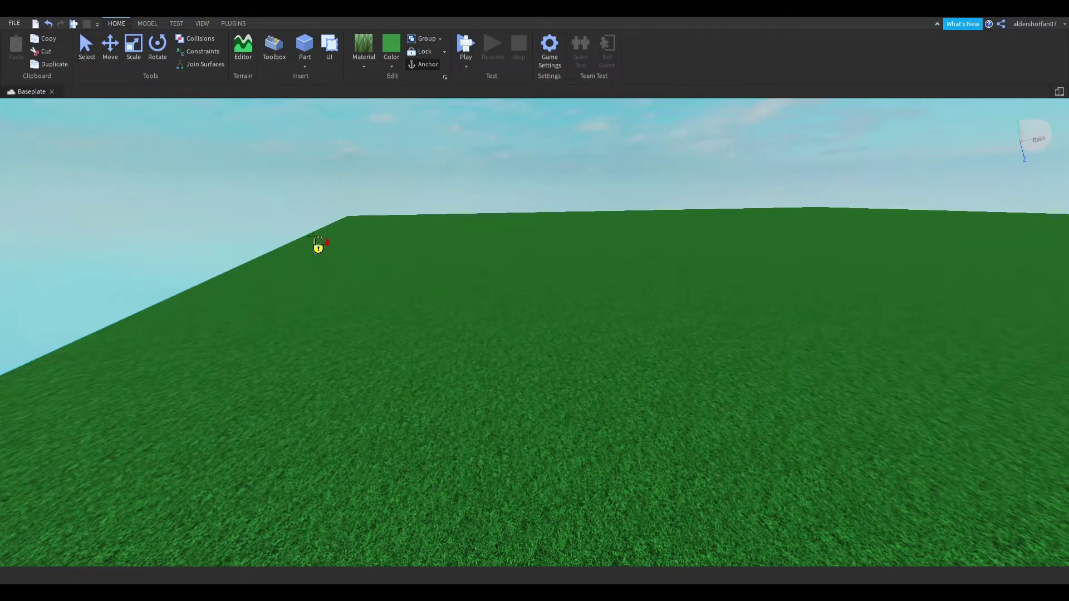
left_click(413, 53)
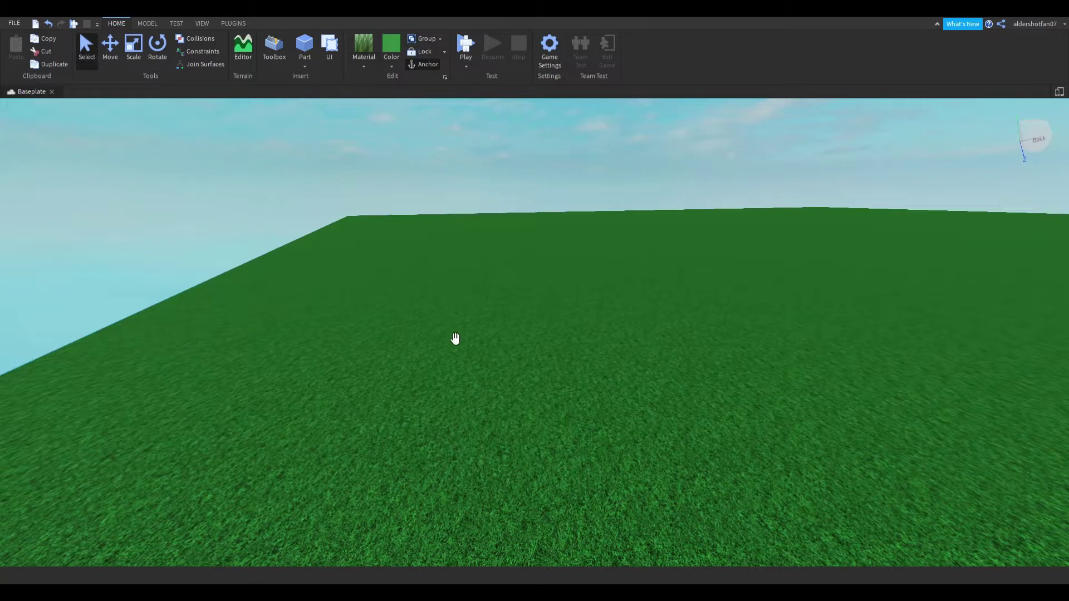
key("a")
left_click(308, 302)
Select the baseplate by its side face, toggle the Lock tool on and off, and deselect the baseplate
key("a")
key("q")
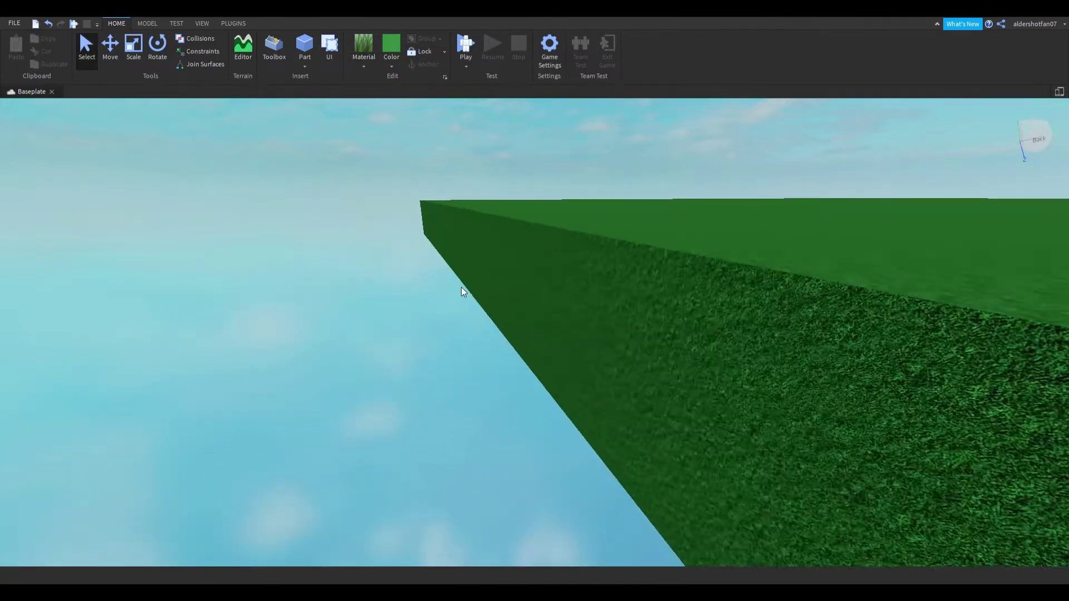
left_click(551, 279)
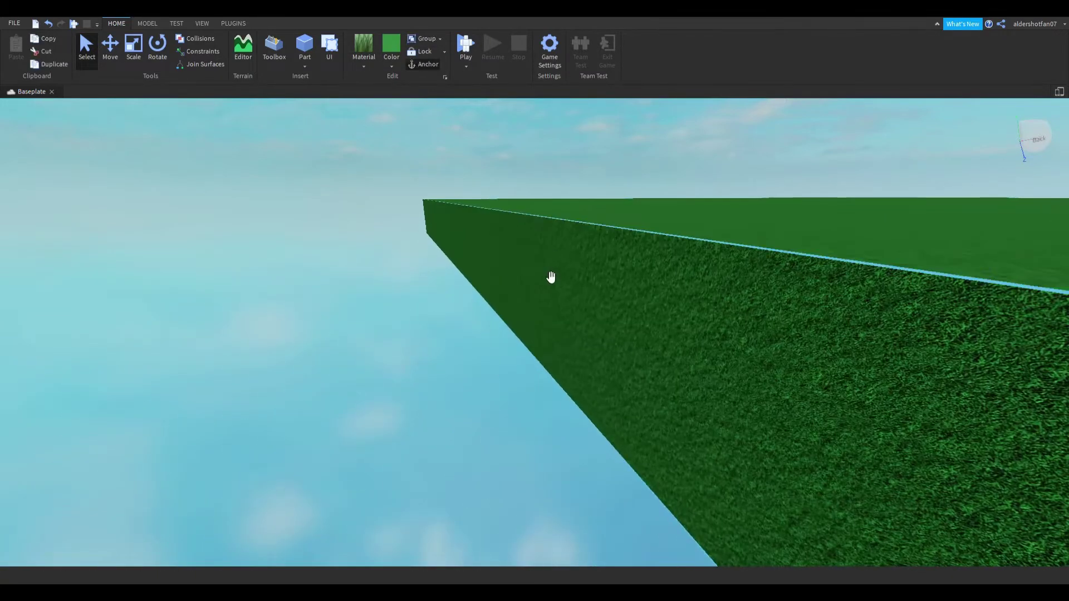
left_click(441, 54)
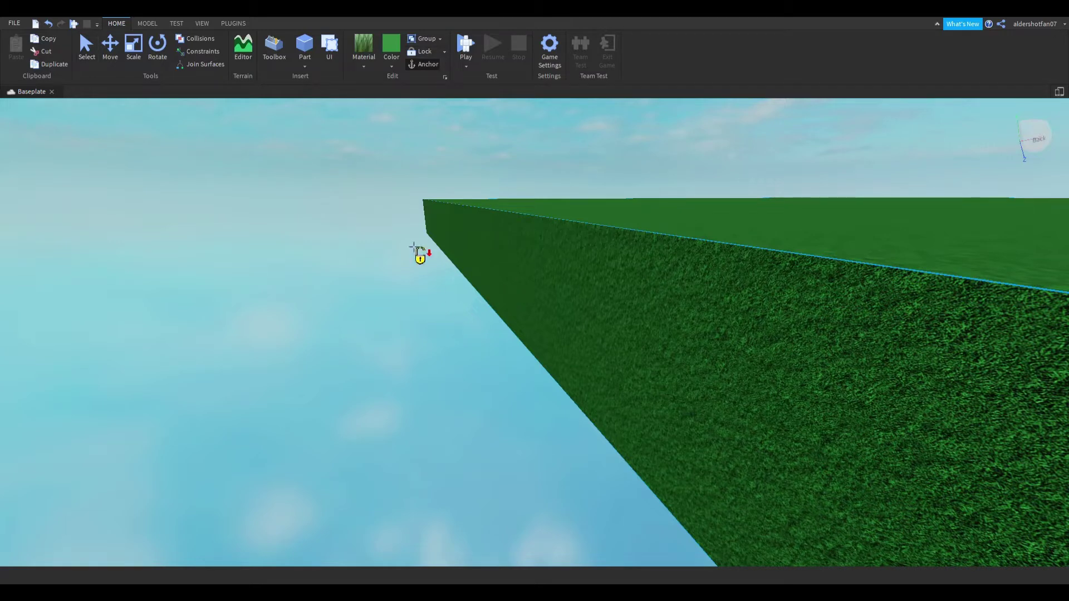
left_click(422, 56)
left_click(434, 269)
scroll(534, 256, "up", 1)
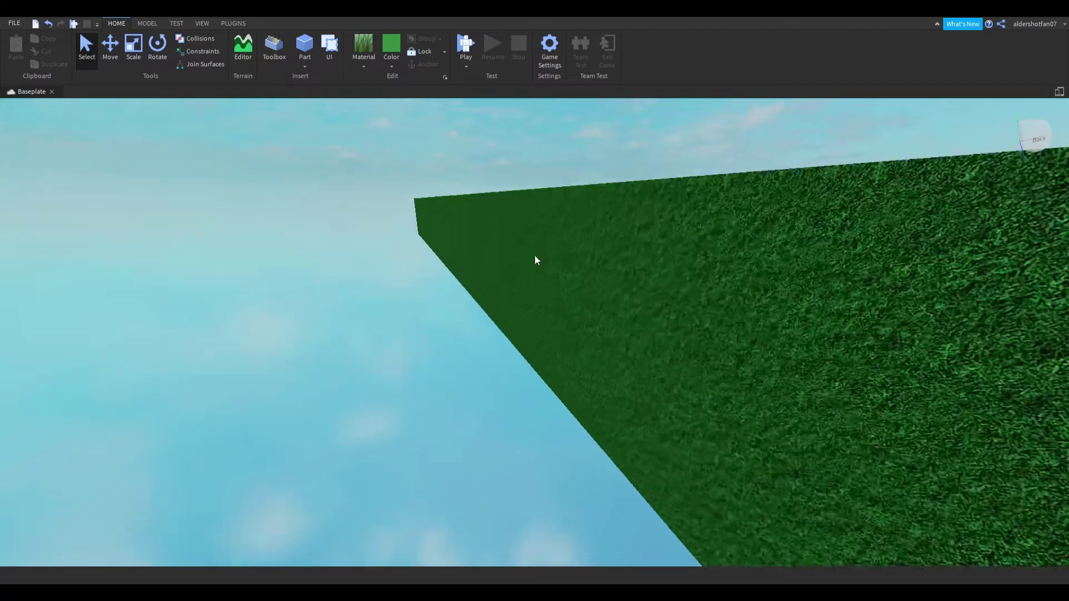
right_click_drag(536, 259, 521, 245)
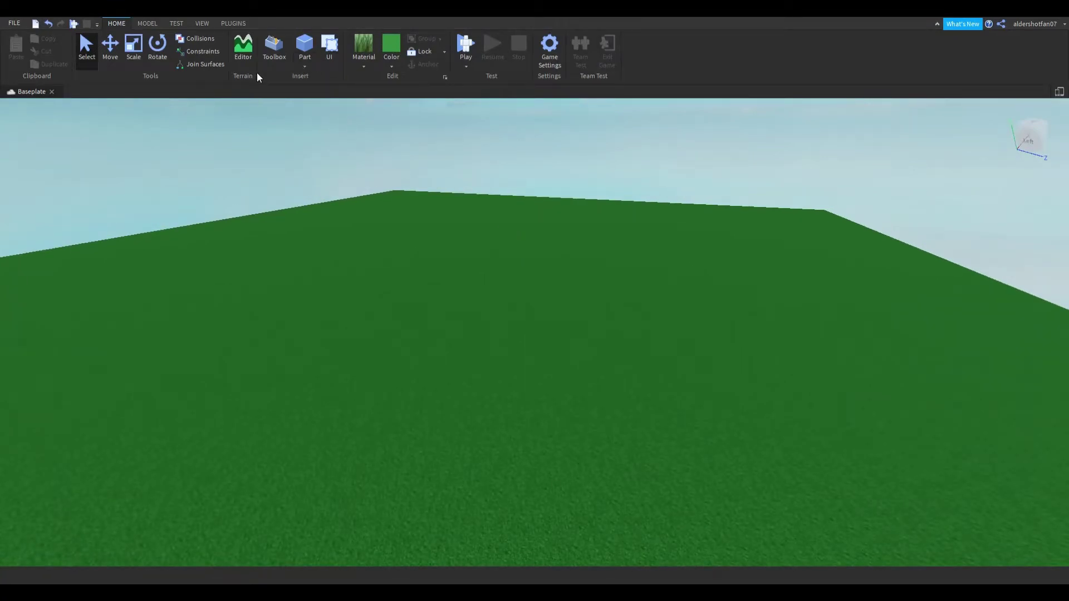
Open the Toolbox, keep it docked beside the viewport, and look over the Marketplace models
left_click(273, 49)
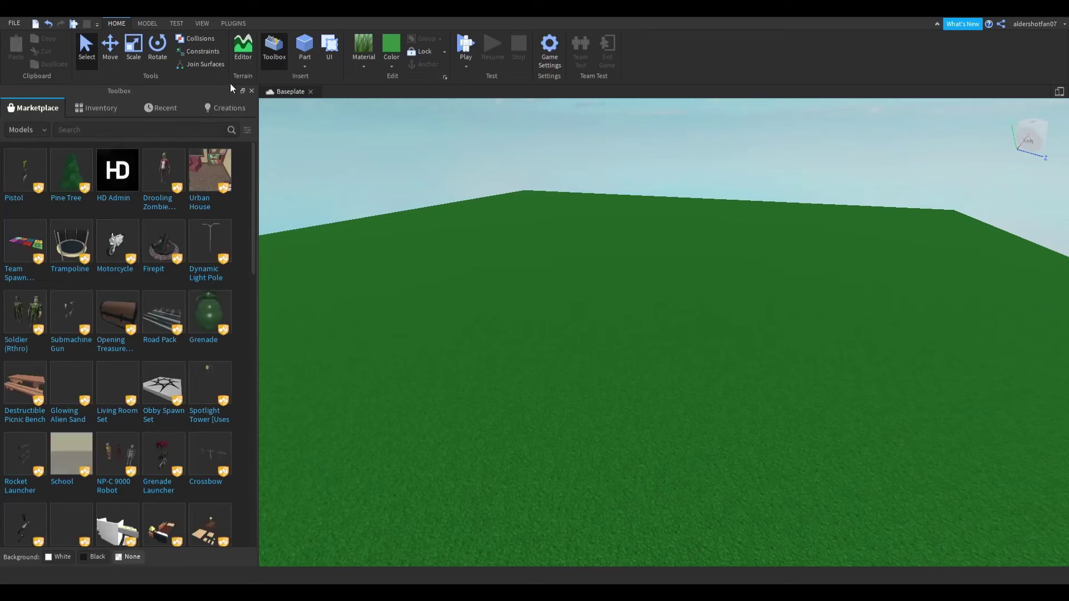
left_click(251, 91)
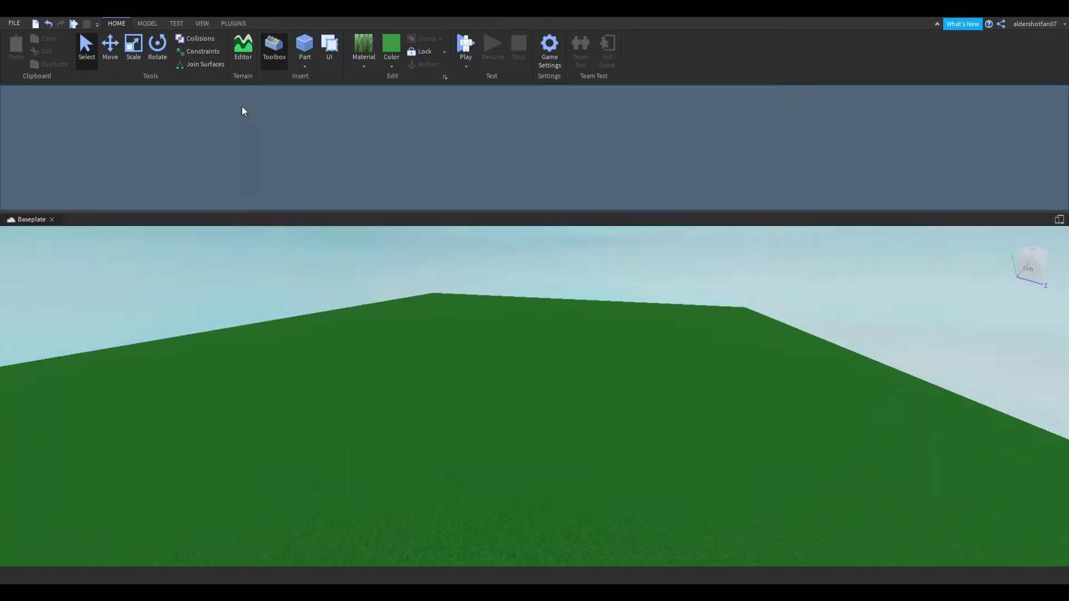
left_click_drag(73, 139, 34, 128)
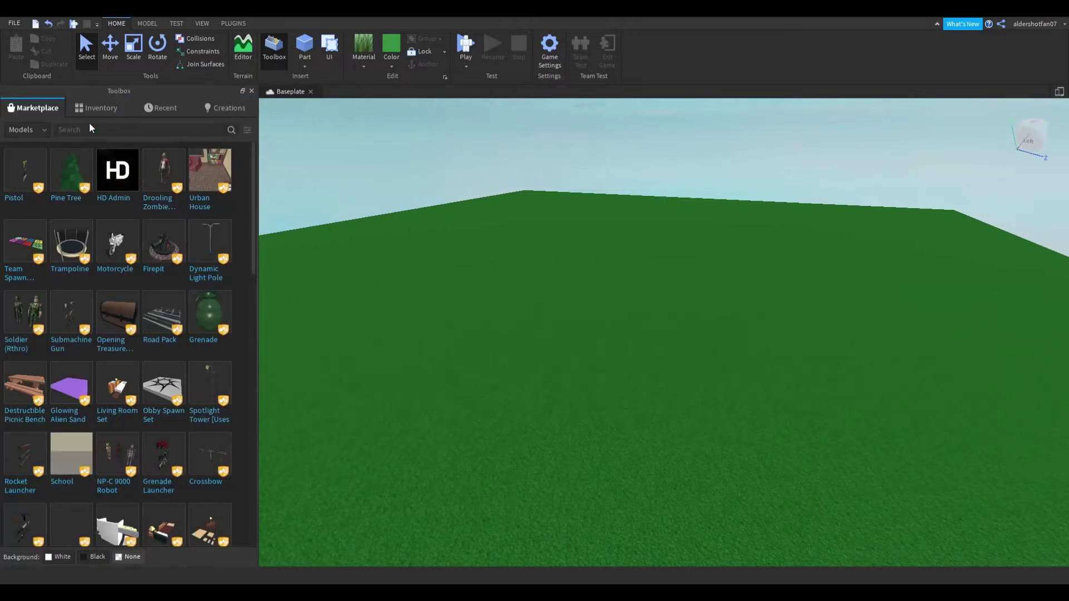
mouse_move(107, 254)
mouse_move(106, 167)
right_click_drag(466, 270, 465, 269)
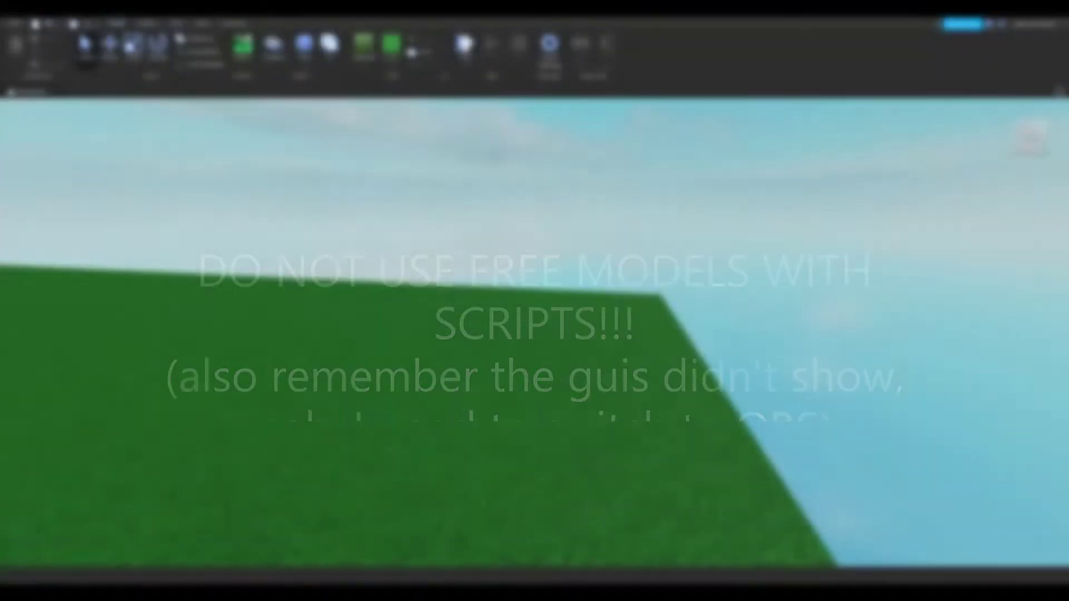
right_click_drag(493, 151, 493, 152)
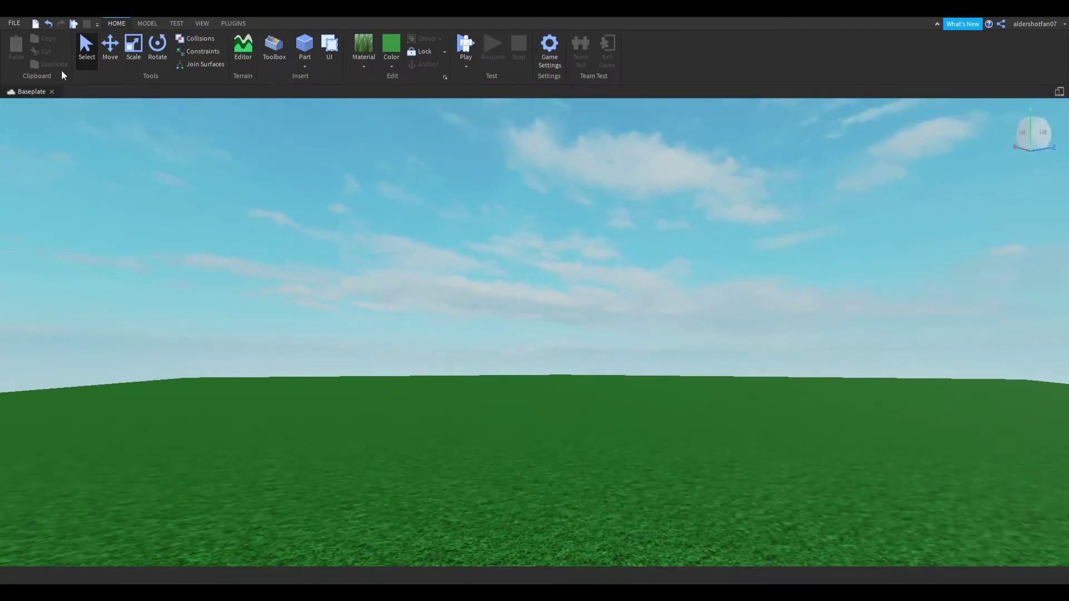
Insert a new block part on the grass baseplate
left_click(146, 24)
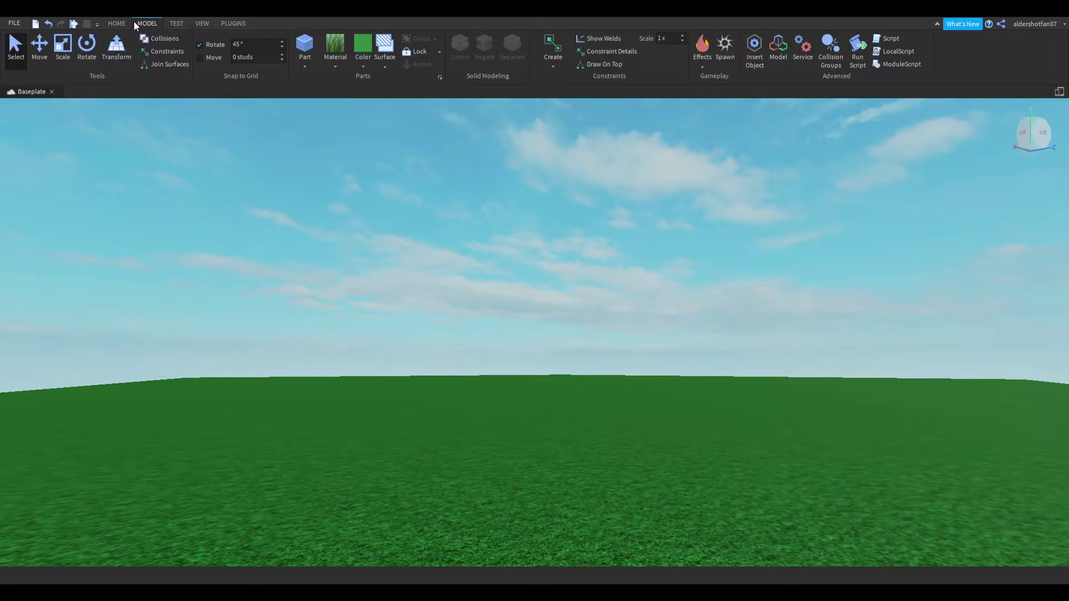
left_click(116, 24)
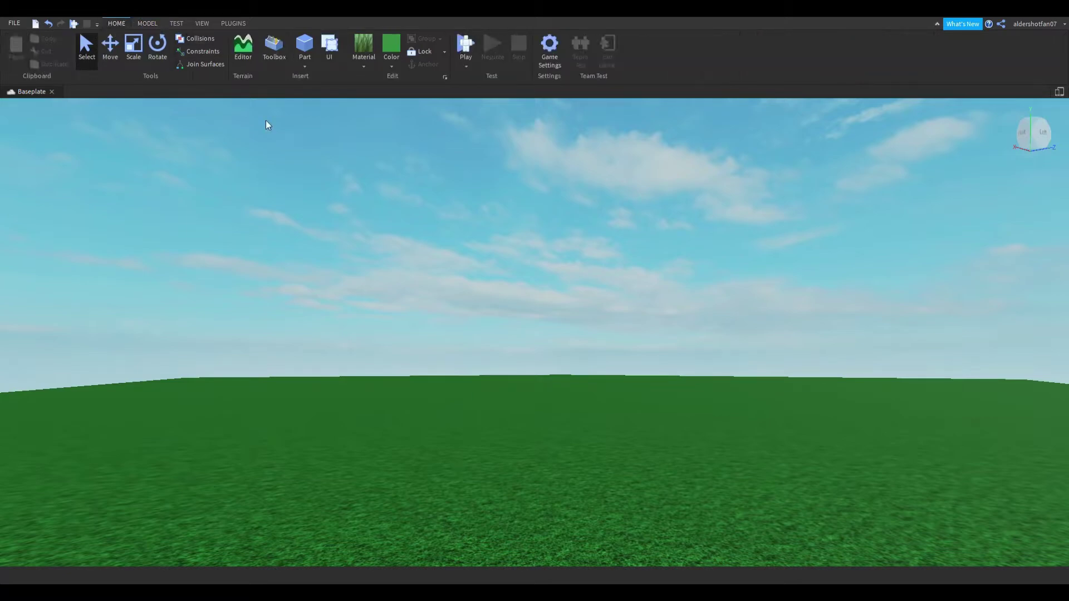
right_click_drag(372, 192, 289, 163)
left_click(305, 48)
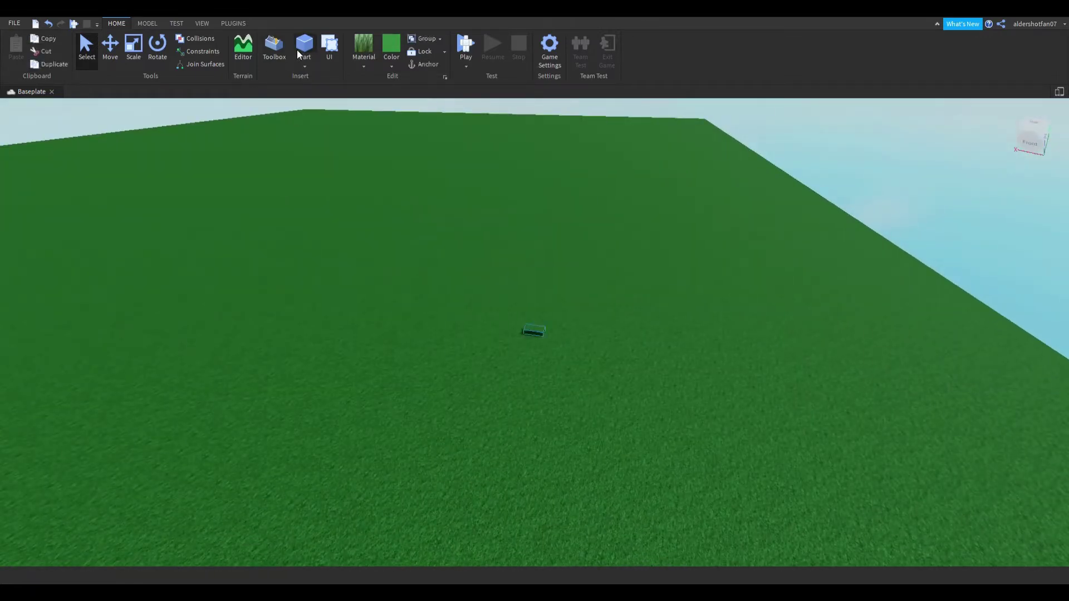
scroll(480, 290, "up", 3)
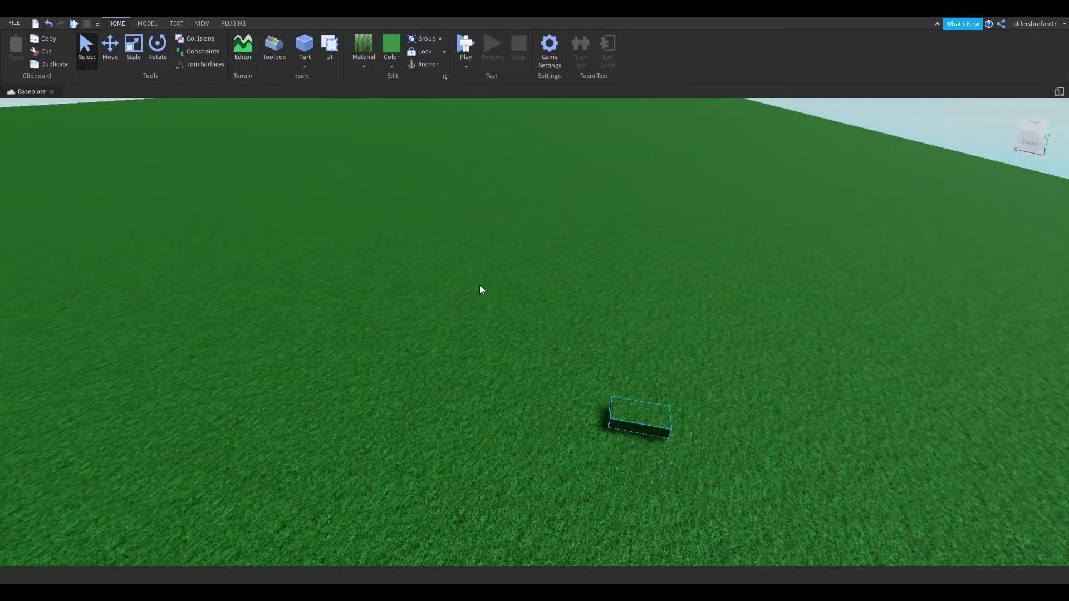
Scale the part in length and depth into a large flat slab
left_click(111, 48)
left_click(132, 46)
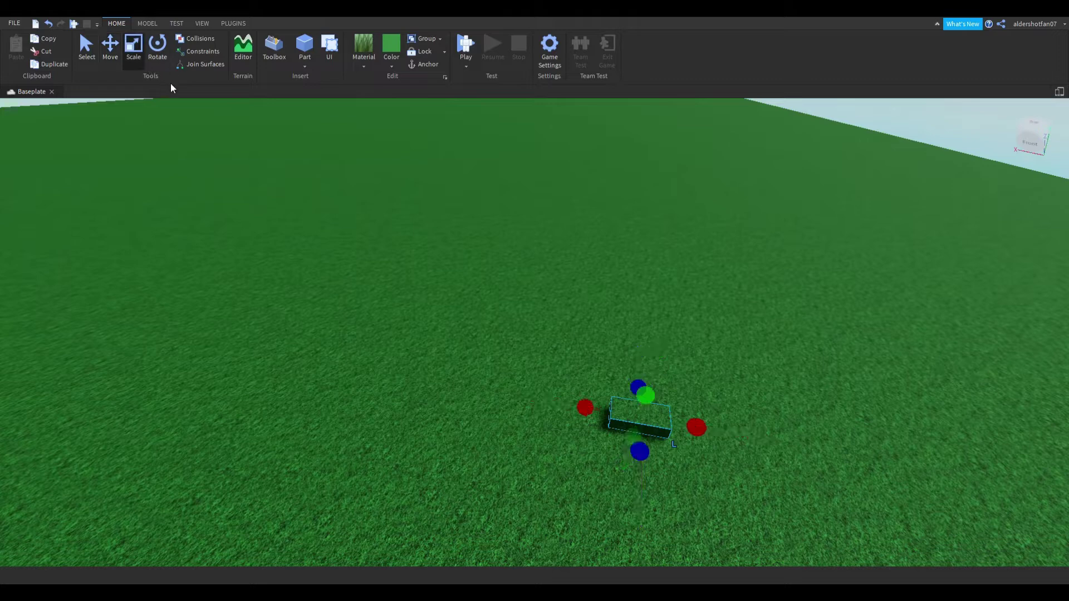
left_click_drag(594, 422, 18, 286)
left_click_drag(303, 326, 410, 223)
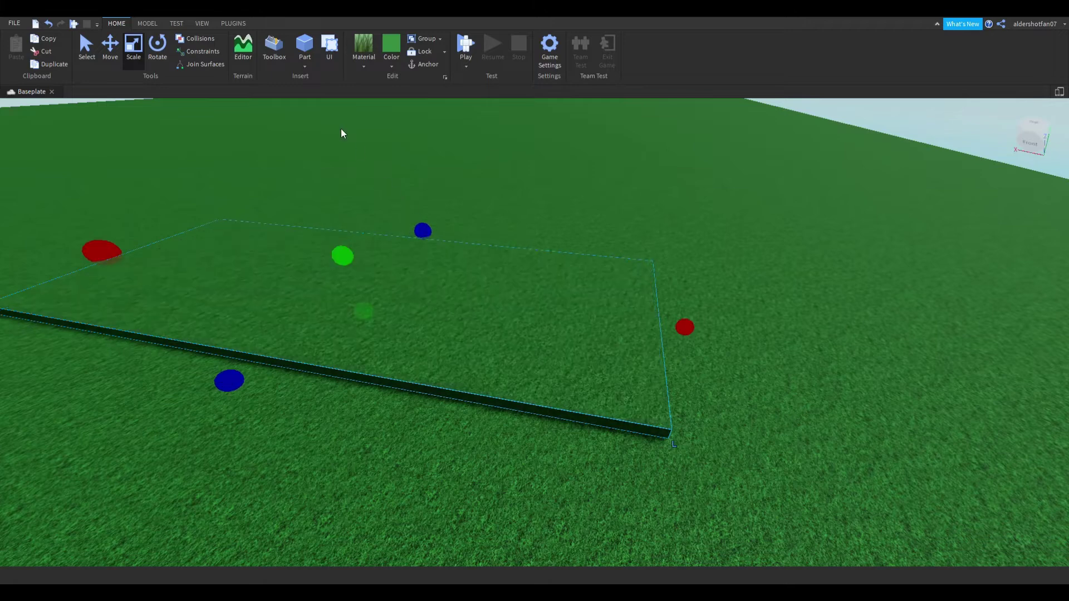
Give the slab a brick material and a white color
left_click(372, 75)
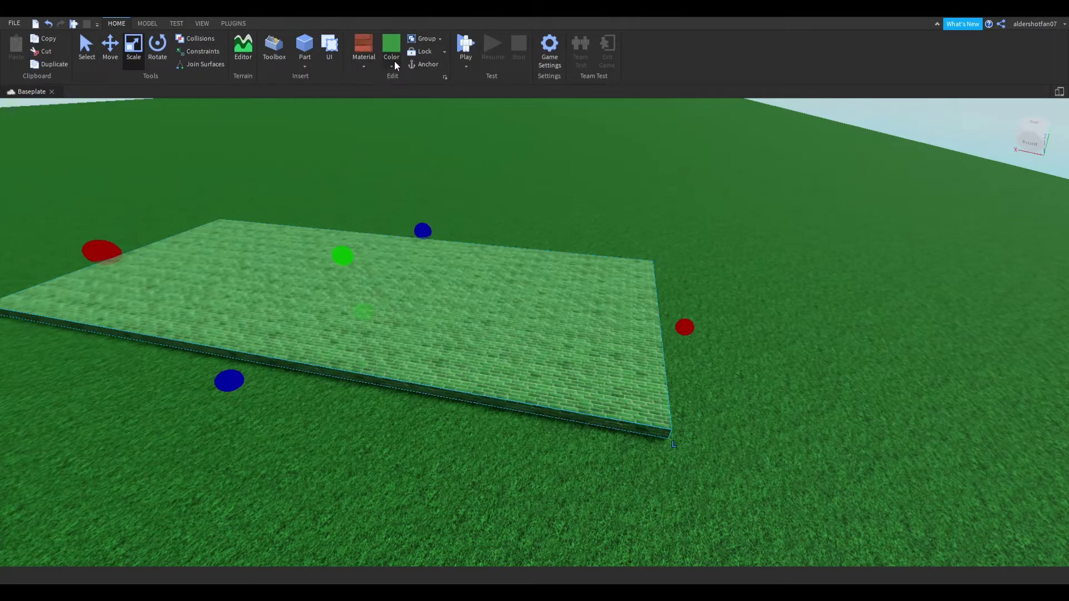
left_click(567, 257)
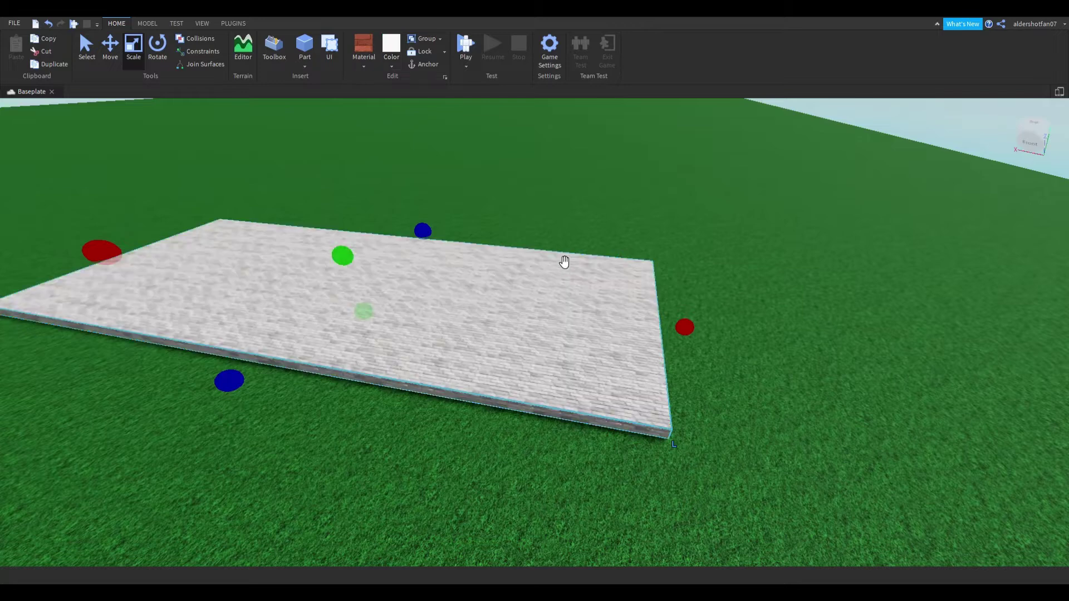
Duplicate the white brick slab and move one slab slightly up and sideways so the two overlap
left_click(109, 51)
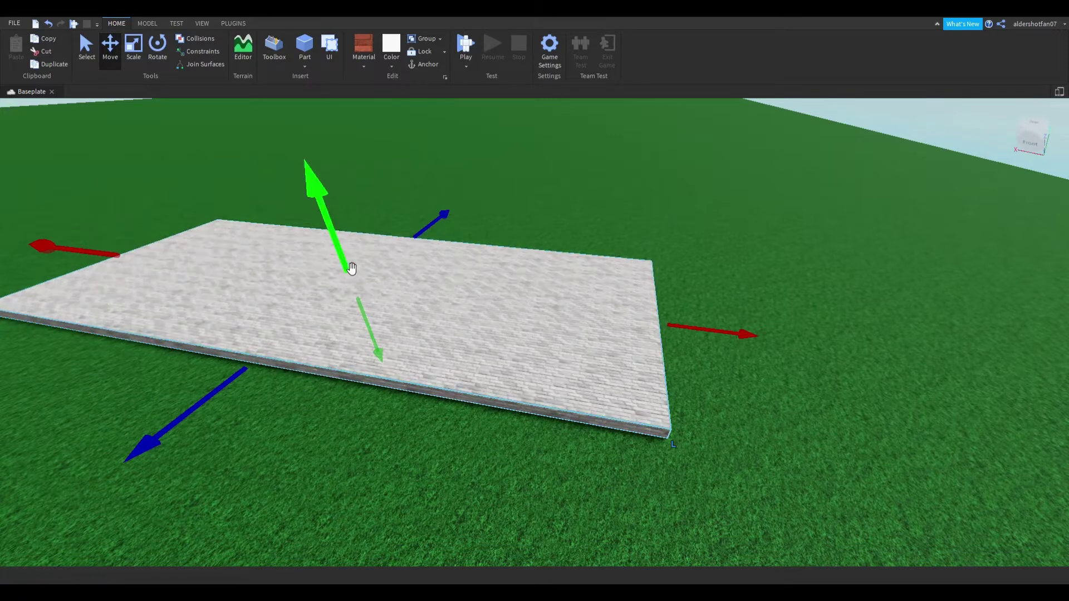
mouse_move(351, 265)
left_mouse_down()
mouse_move(343, 233)
mouse_move(345, 262)
left_mouse_up()
left_click_drag(79, 248, 127, 411)
left_click(107, 398)
right_click_drag(107, 397, 107, 397)
key("s")
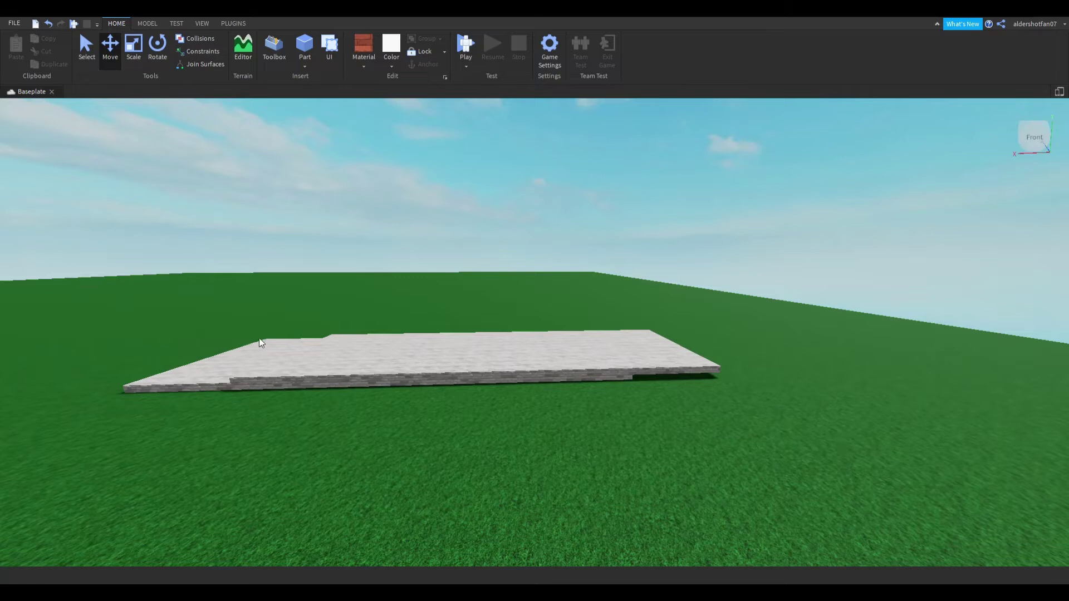
Select both overlapping slabs and group them into one model, checking that they select together
left_click_drag(189, 299, 760, 419)
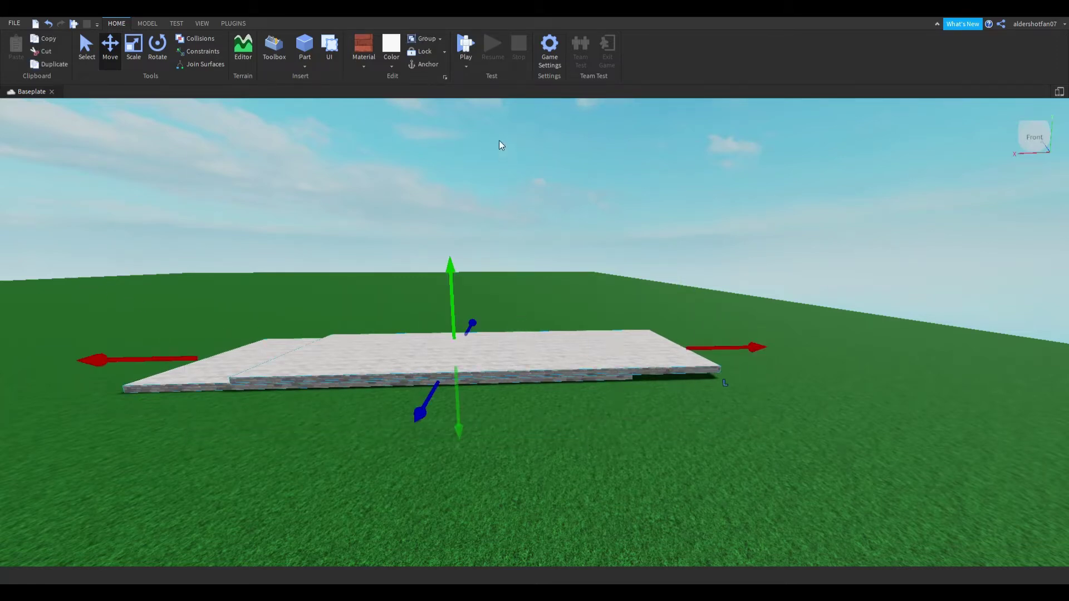
scroll(467, 267, "up", 5)
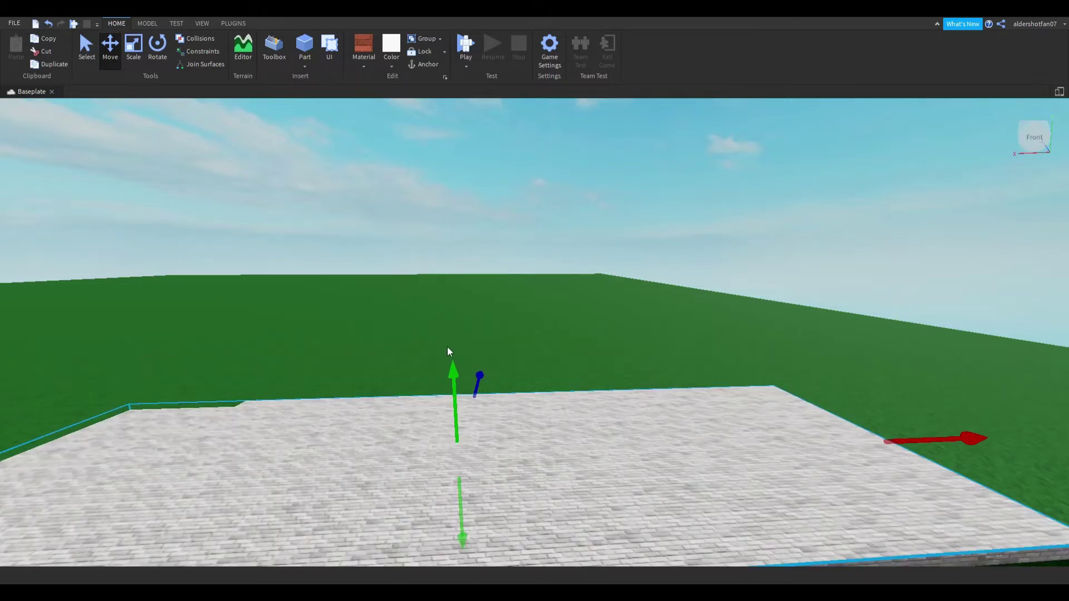
mouse_move(461, 435)
left_mouse_down()
mouse_move(425, 288)
mouse_move(455, 427)
left_mouse_up()
left_click(359, 282)
right_click_drag(361, 286, 379, 306)
scroll(379, 306, "down", 2)
left_click(379, 306)
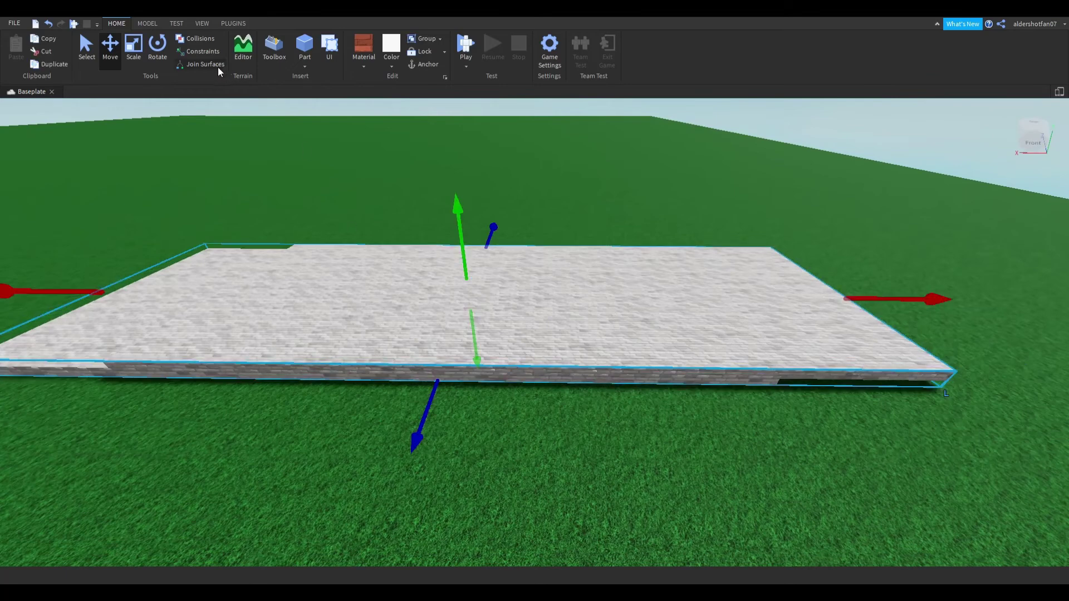
Show the Explorer, open the grouped model's name for editing, accept it, and close the Explorer
left_click(202, 23)
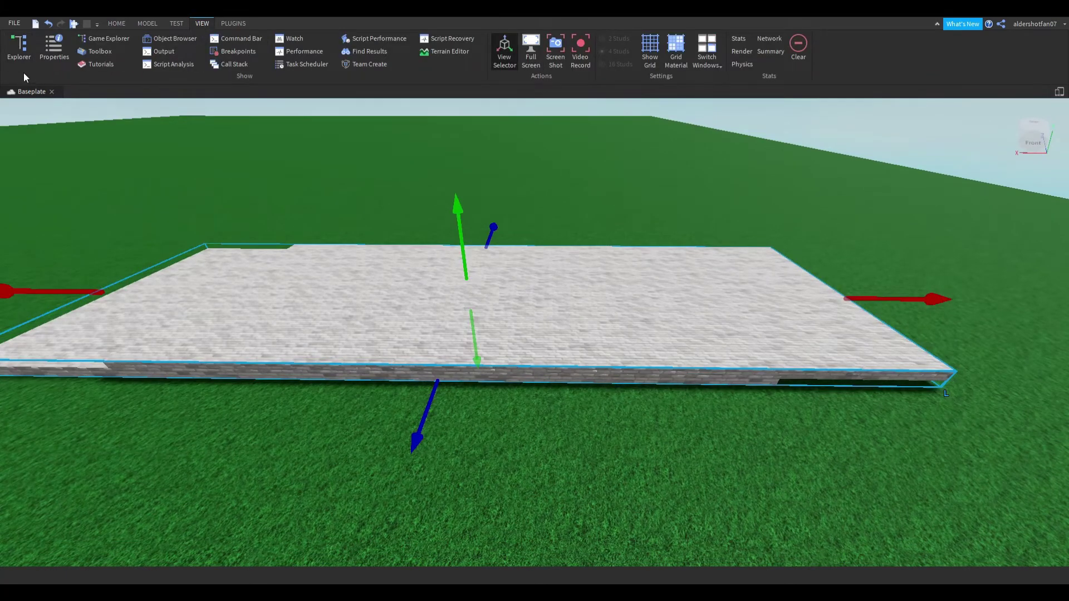
left_click(23, 56)
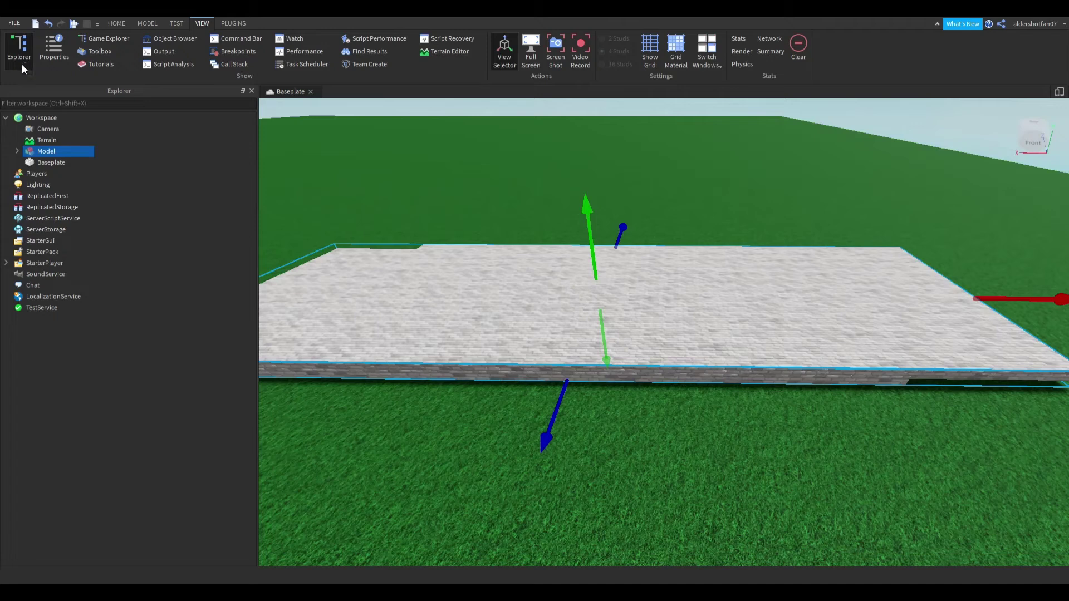
double_click(34, 154)
key("Return")
left_click(251, 91)
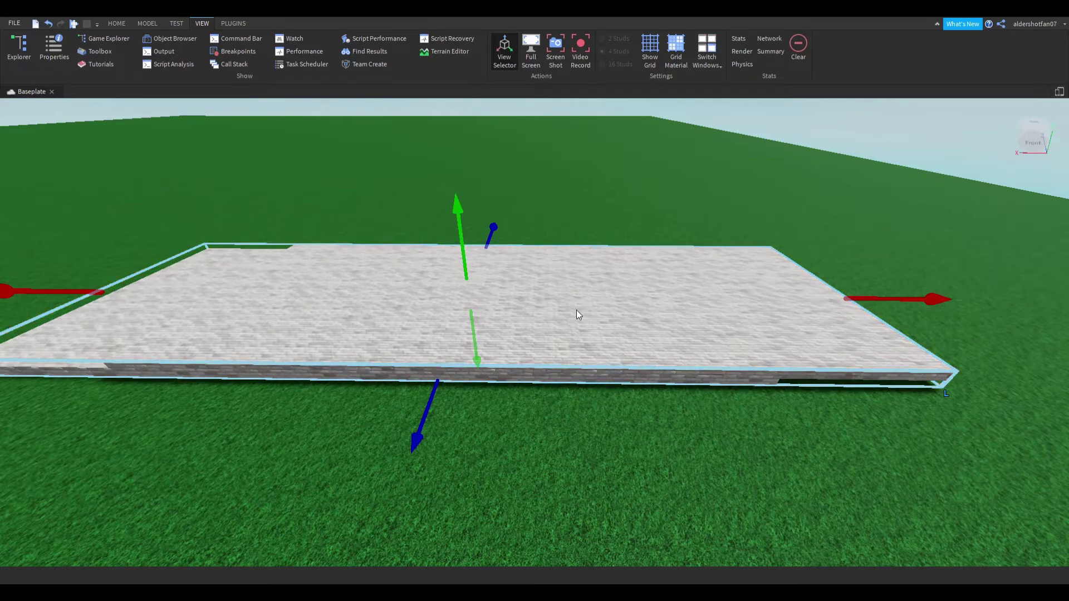
Copy the grouped slab model, delete the original, and paste the copy back onto the baseplate
scroll(611, 80, "up", 2)
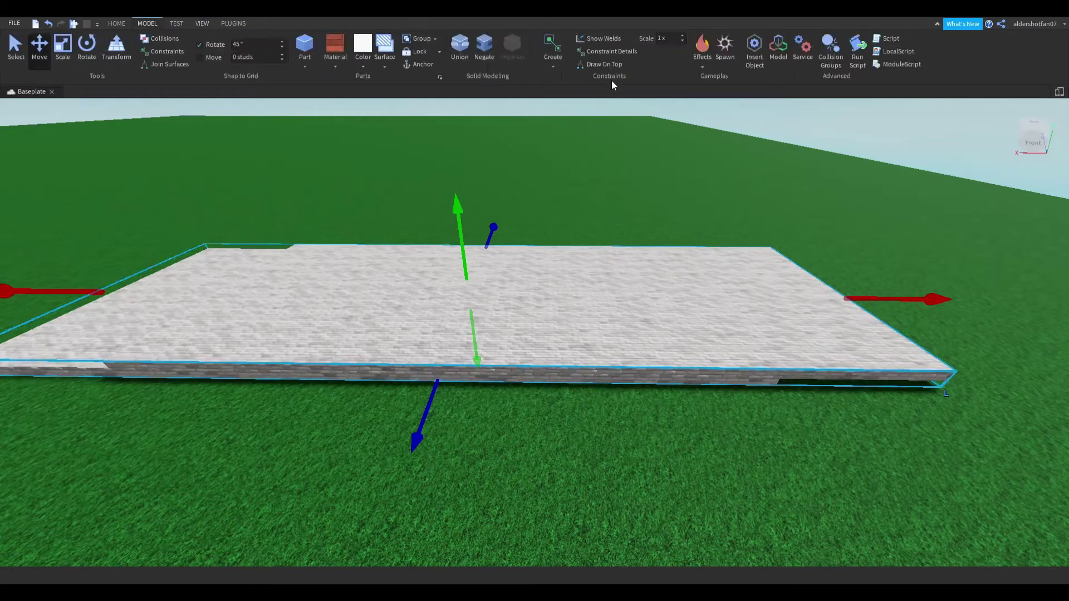
scroll(612, 82, "up", 1)
right_click_drag(470, 301, 468, 299)
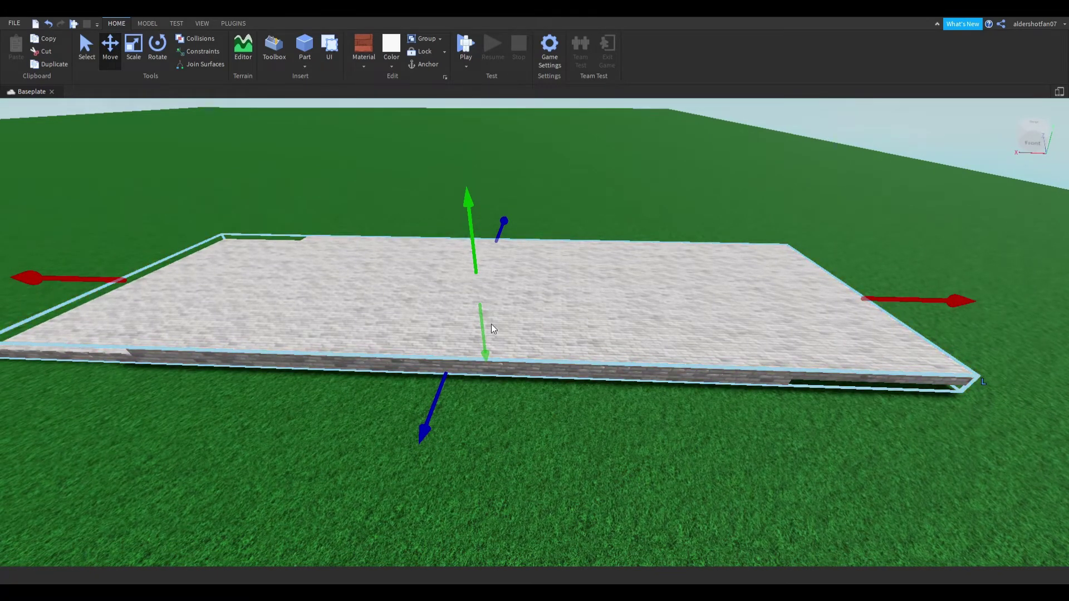
key("ctrl+c")
key("Delete")
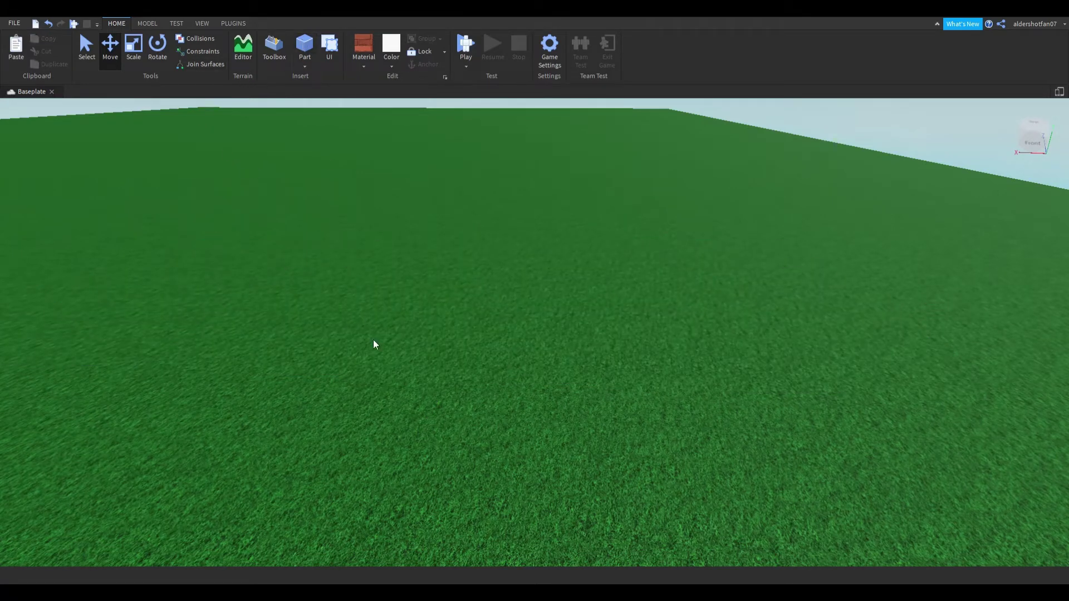
key("ctrl+v")
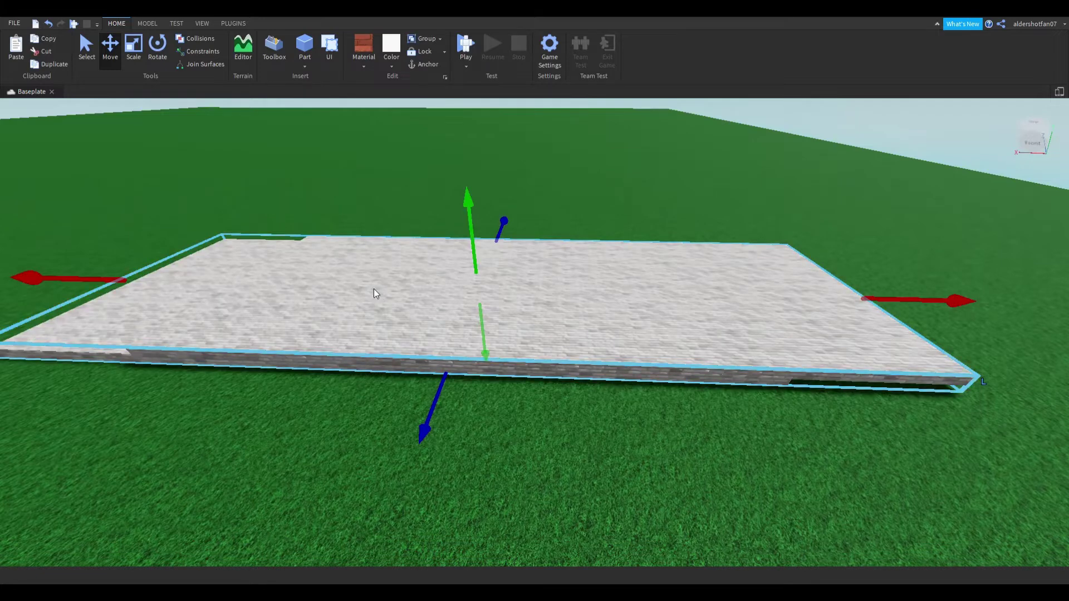
Delete the pasted slab model and look through the Terrain Editor's import and generation settings
key("Delete")
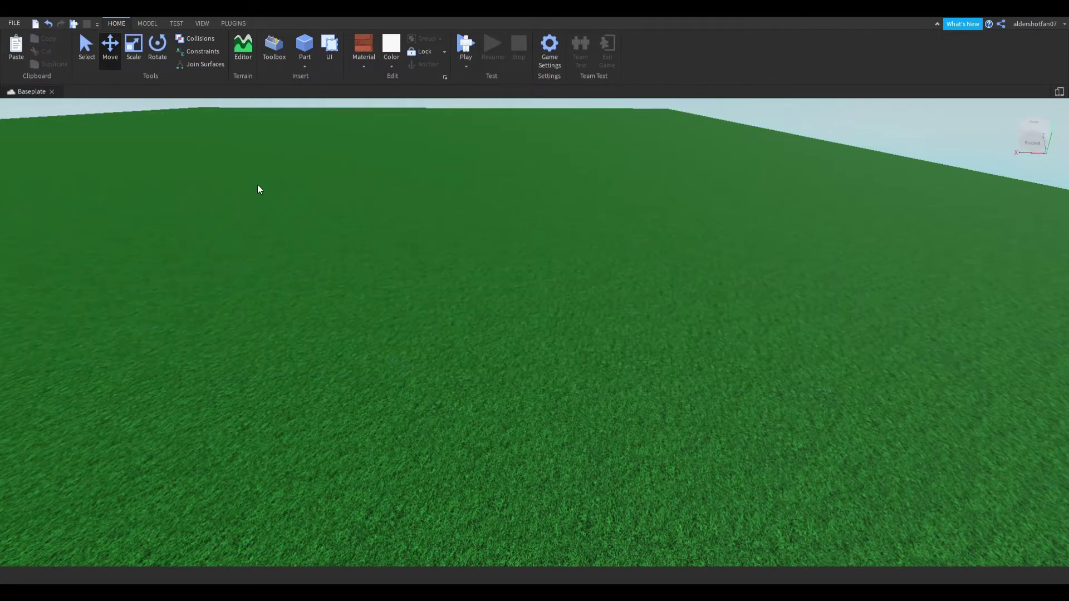
right_click_drag(248, 122, 246, 119)
left_click(243, 47)
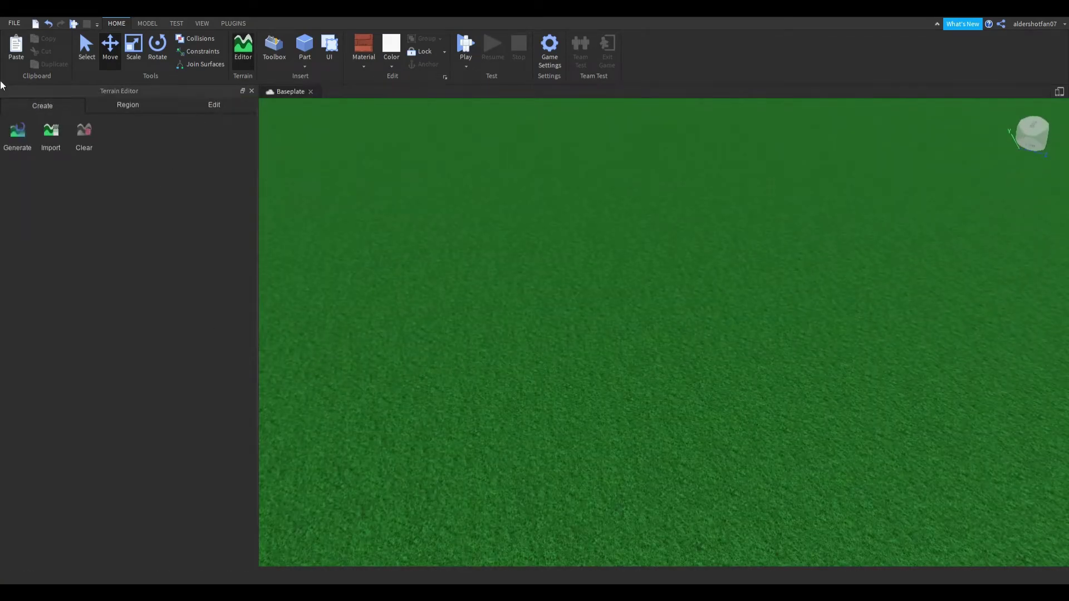
left_click(59, 143)
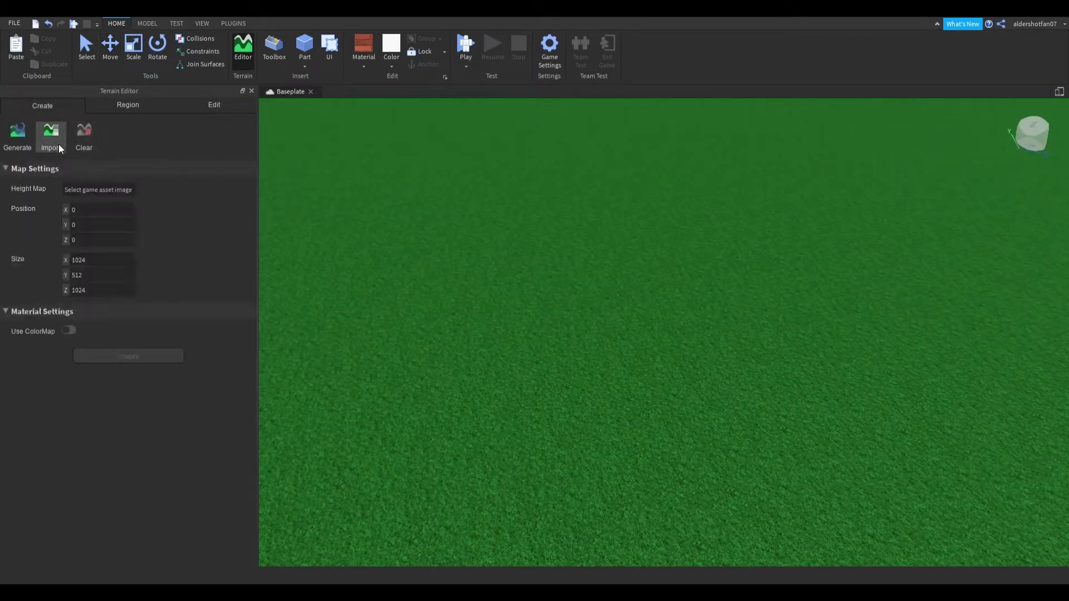
left_click(25, 144)
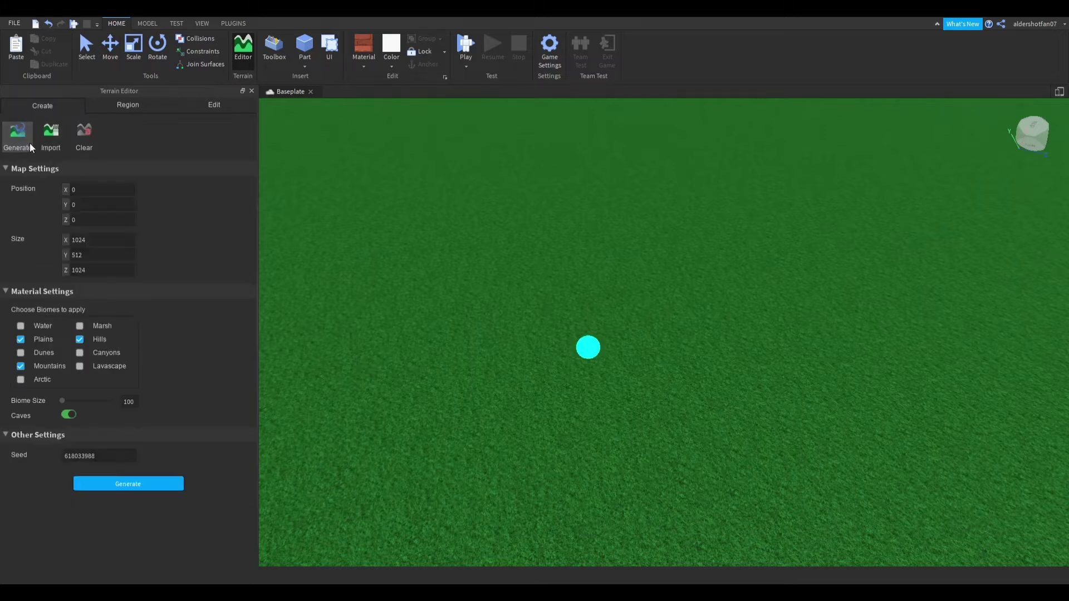
left_click(17, 147)
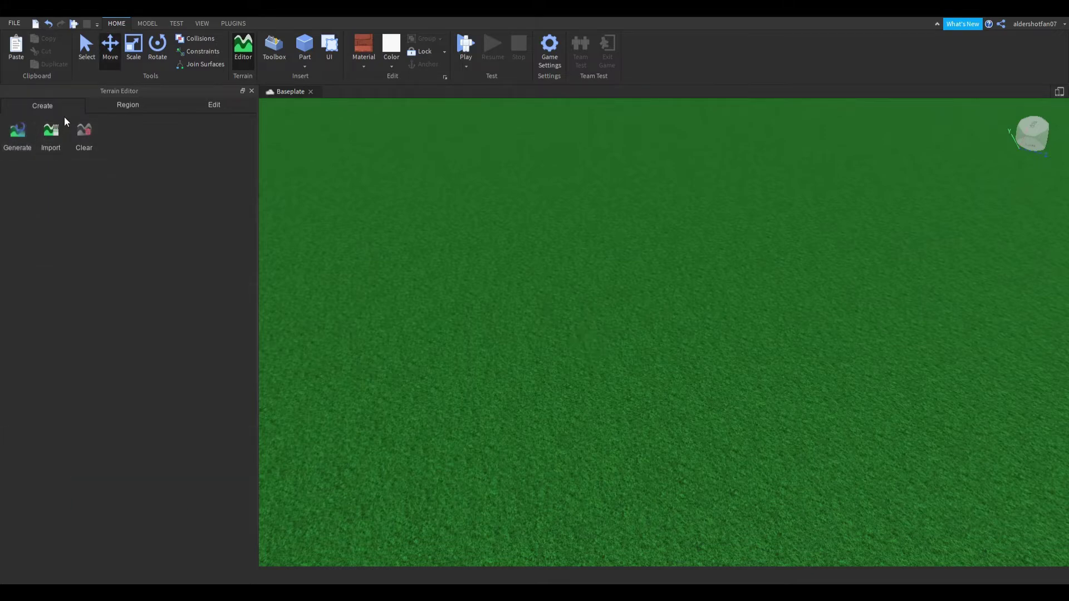
Add a small range of grassy terrain hills to the baseplate with the size 6 sphere brush
left_click(105, 105)
left_click(204, 108)
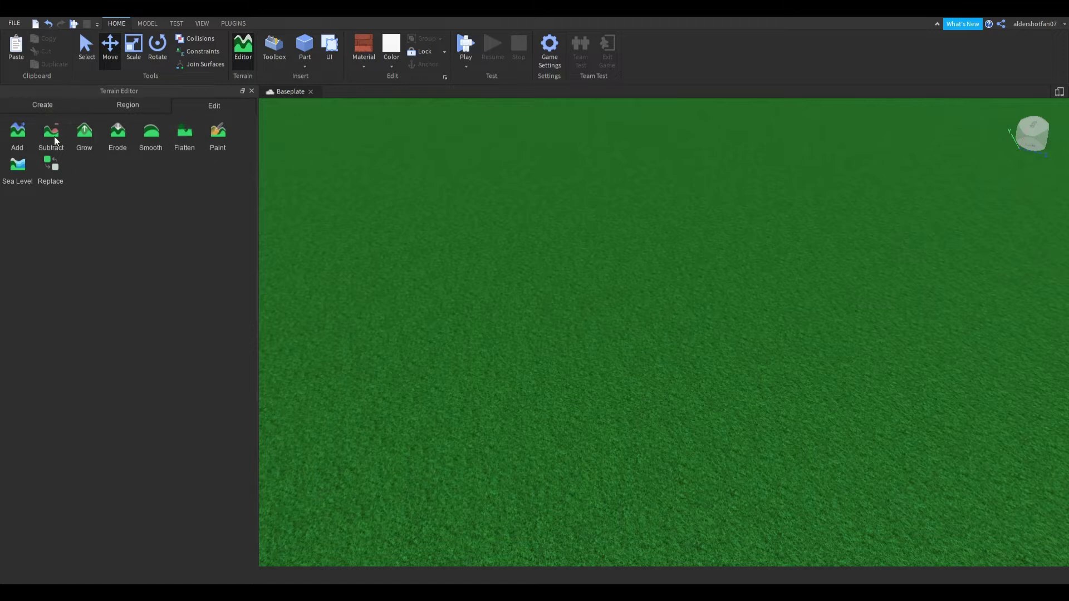
left_click(17, 135)
right_click_drag(295, 263, 295, 262)
mouse_move(417, 298)
left_mouse_down()
mouse_move(623, 370)
mouse_move(550, 305)
mouse_move(392, 302)
mouse_move(323, 326)
left_mouse_up()
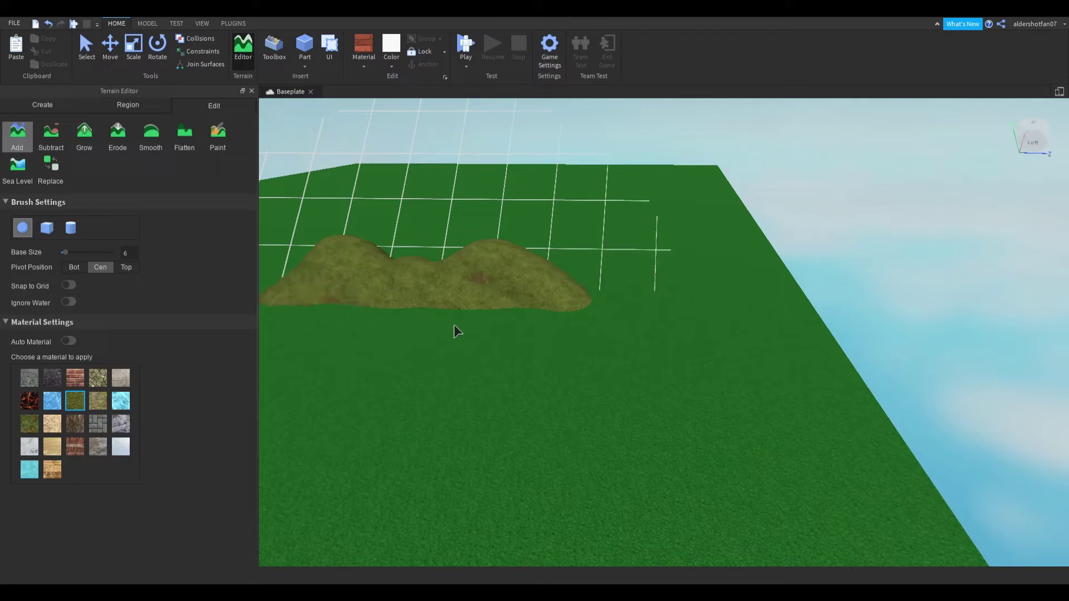
Cover the hills with a large mound of the first, grey terrain material, and undo all the added terrain
left_click(23, 374)
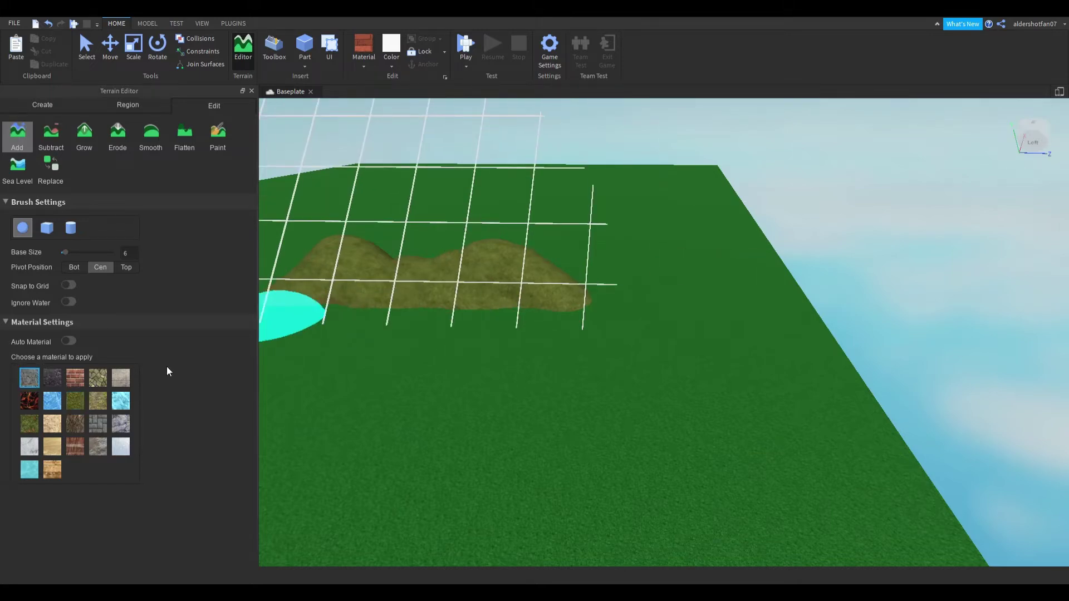
mouse_move(310, 433)
left_mouse_down()
mouse_move(376, 408)
mouse_move(572, 482)
mouse_move(412, 449)
mouse_move(407, 388)
mouse_move(238, 354)
mouse_move(458, 242)
mouse_move(445, 252)
left_mouse_up()
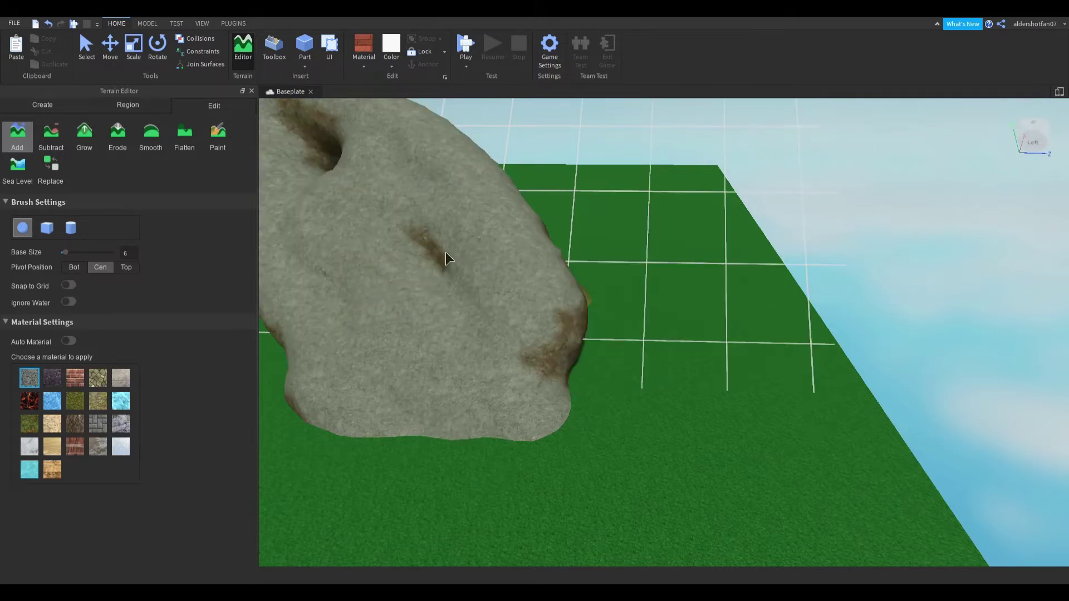
mouse_move(445, 252)
right_mouse_down()
mouse_move(465, 268)
mouse_move(474, 243)
right_mouse_up()
mouse_move(466, 269)
left_mouse_down()
mouse_move(285, 296)
mouse_move(732, 295)
mouse_move(351, 302)
mouse_move(662, 321)
left_mouse_up()
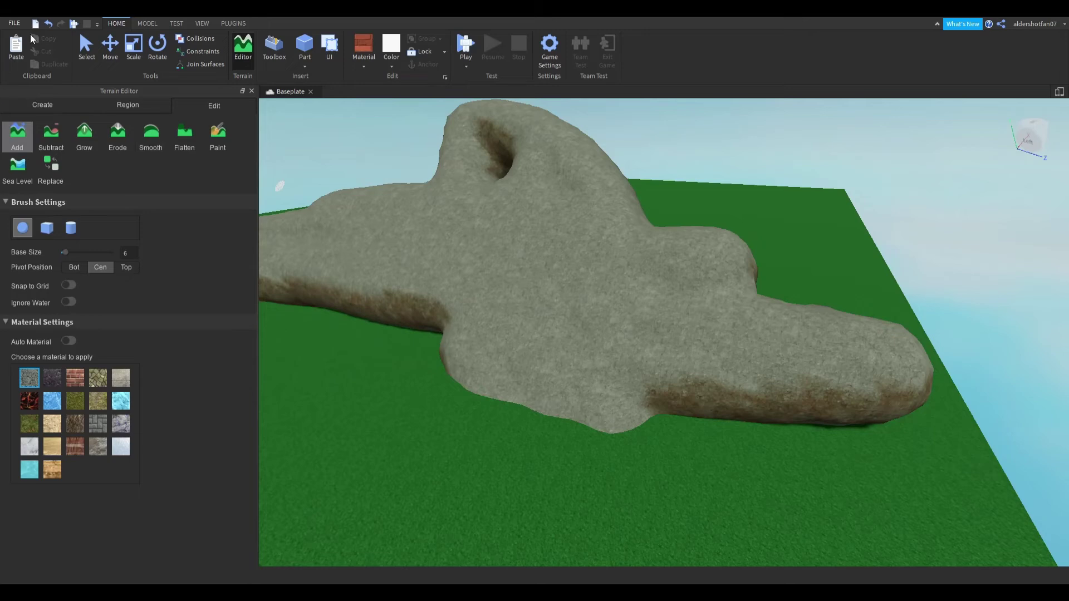
left_click(48, 24)
left_click(49, 23)
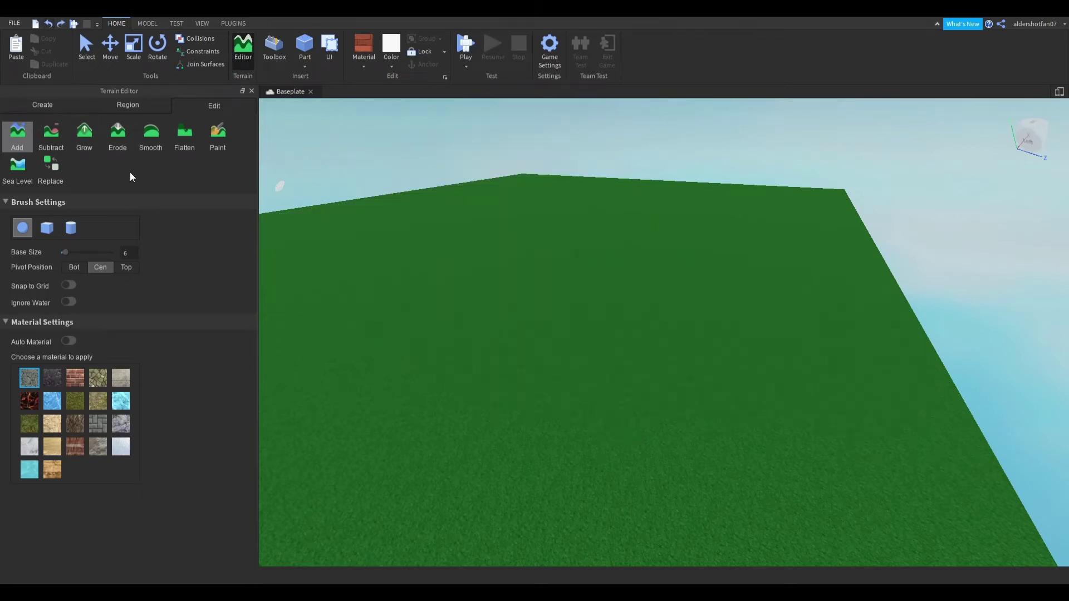
Add a long strip of grey terrain across the baseplate with the size 6 cube brush, and undo it
scroll(456, 267, "up", 3)
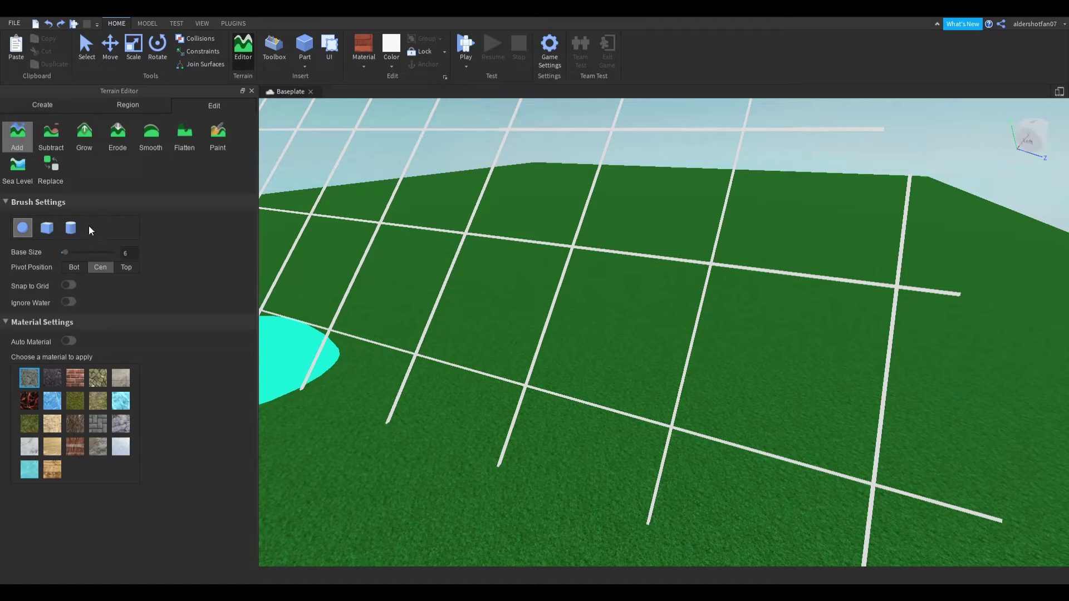
left_click(48, 229)
mouse_move(453, 255)
left_mouse_down()
mouse_move(685, 317)
mouse_move(582, 279)
mouse_move(417, 292)
mouse_move(429, 249)
mouse_move(801, 291)
mouse_move(790, 251)
left_mouse_up()
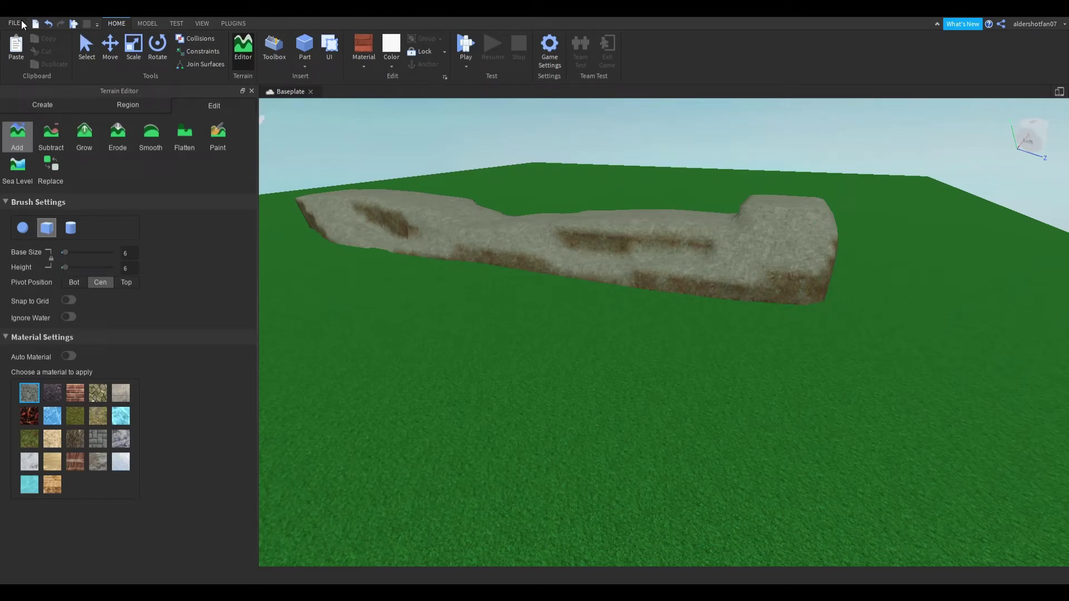
left_click(49, 24)
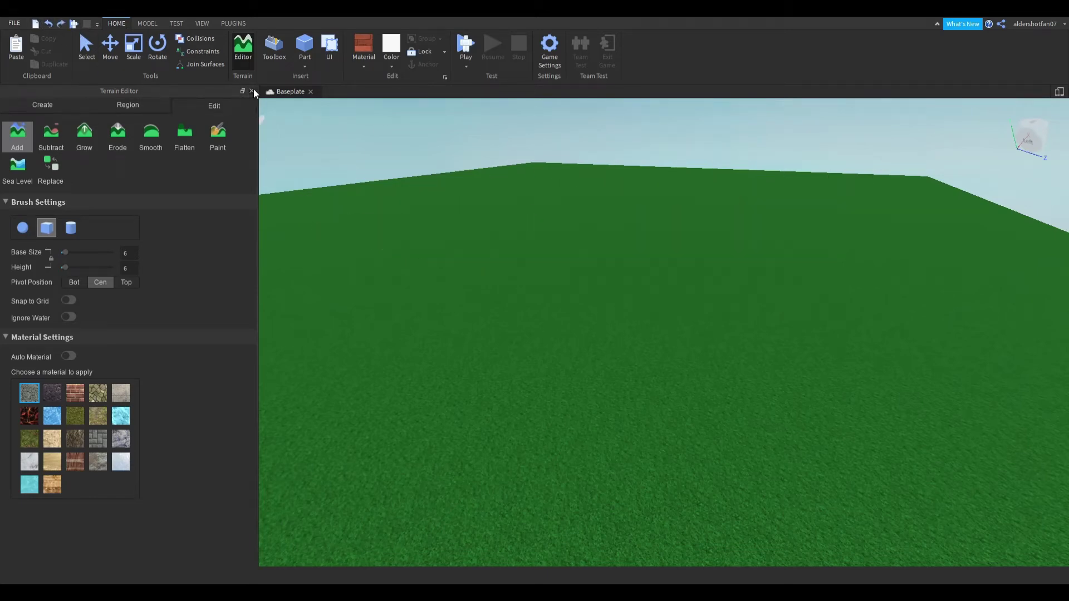
Close the Terrain Editor, insert a block part, and raise it so that it floats above the baseplate
left_click(251, 90)
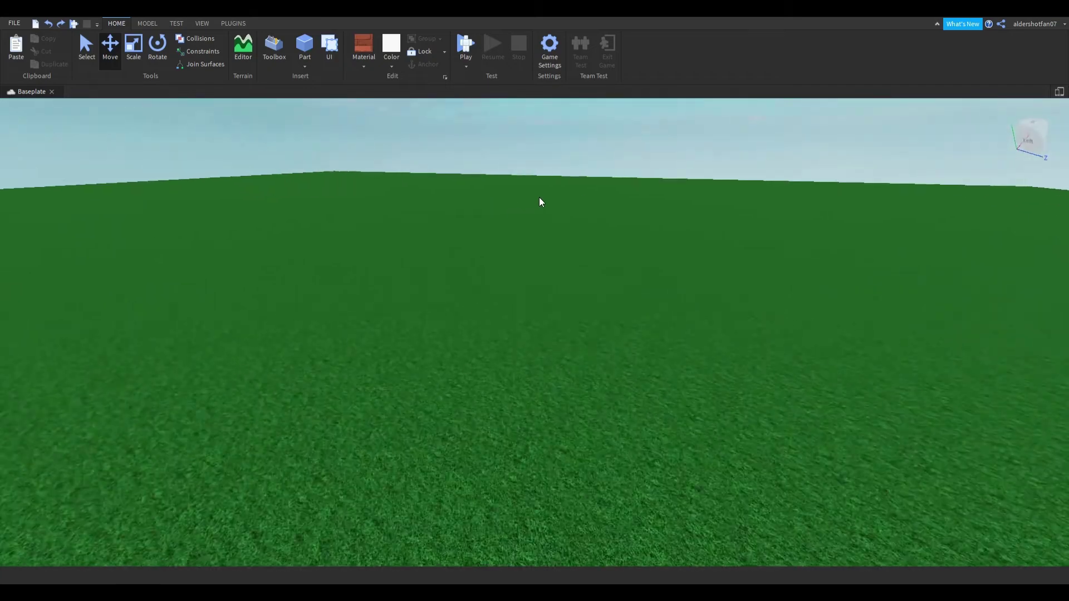
right_click_drag(539, 197, 539, 197)
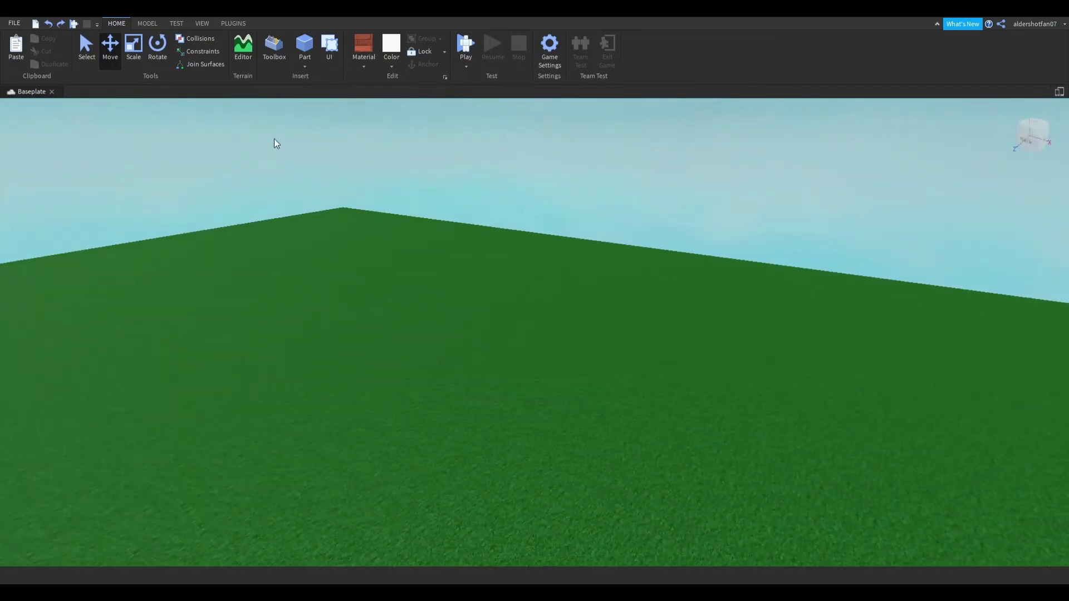
right_click_drag(258, 139, 252, 139)
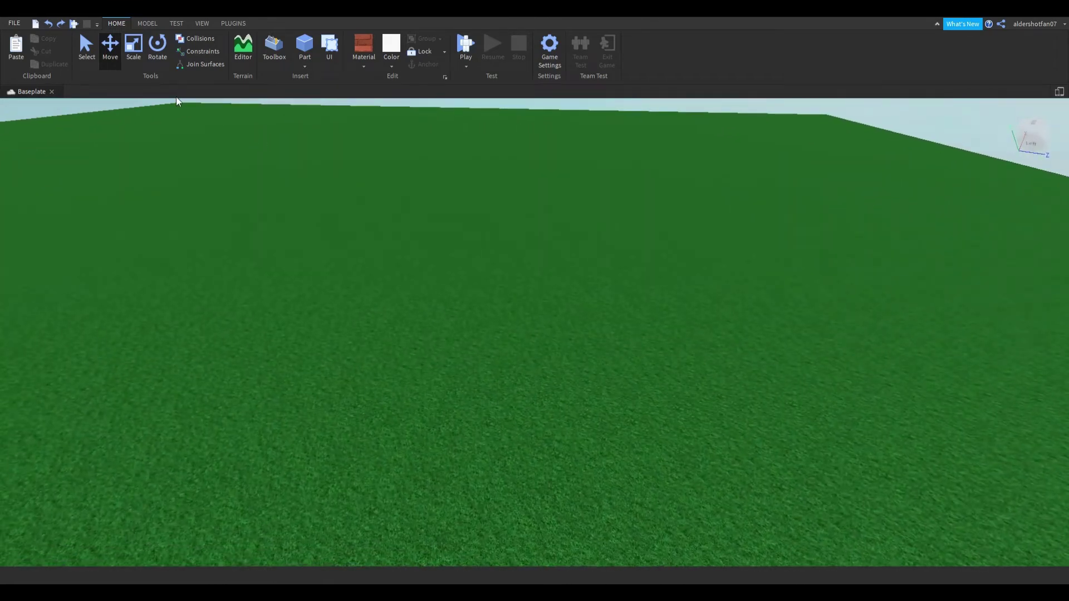
left_click(301, 59)
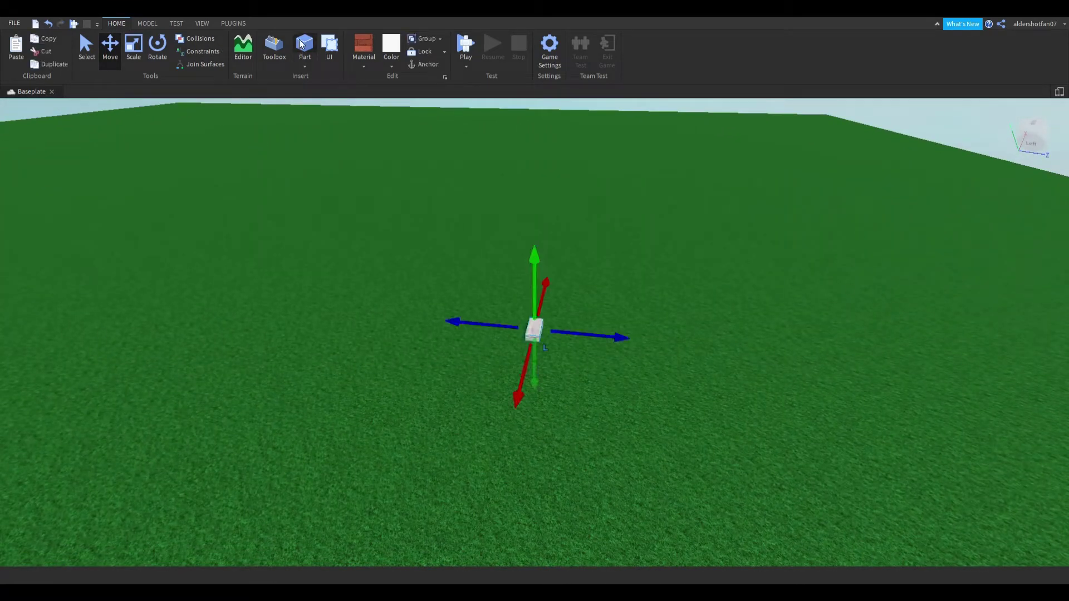
left_click_drag(531, 262, 499, 208)
left_click(305, 151)
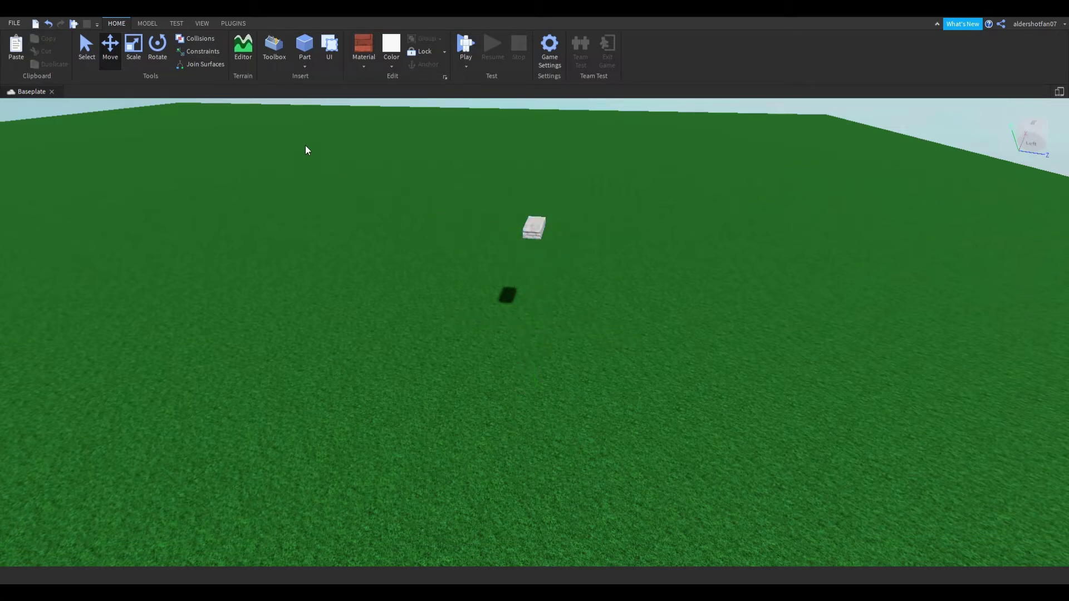
Play-test the place with the floating block in it, and stop the test
left_click(74, 24)
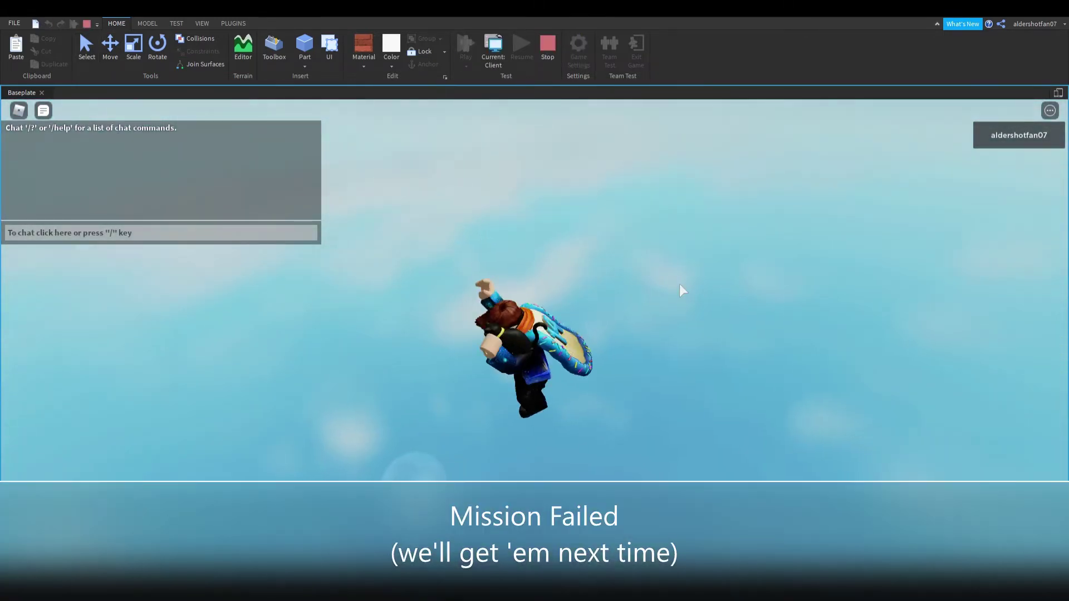
left_click(87, 25)
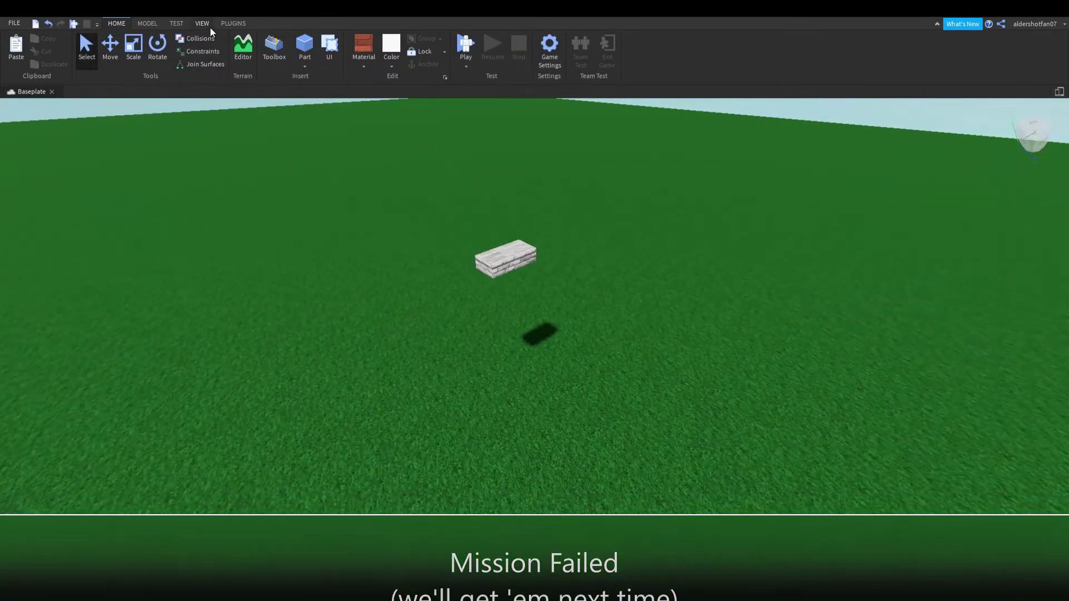
Insert a spawn location and move it across the baseplate, clear of the floating block
left_click(209, 27)
left_click(146, 23)
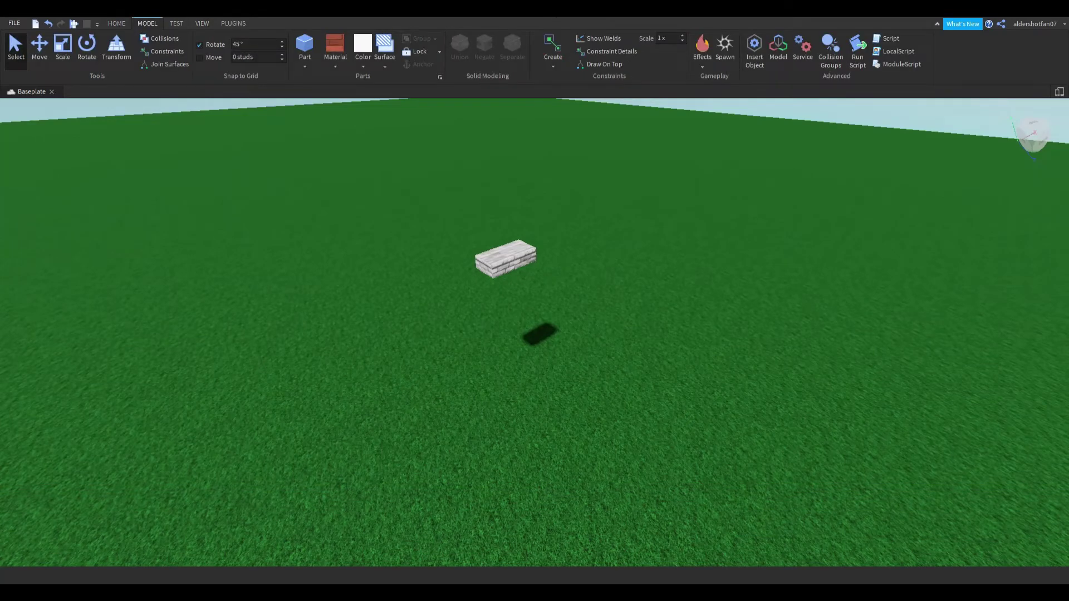
left_click(723, 51)
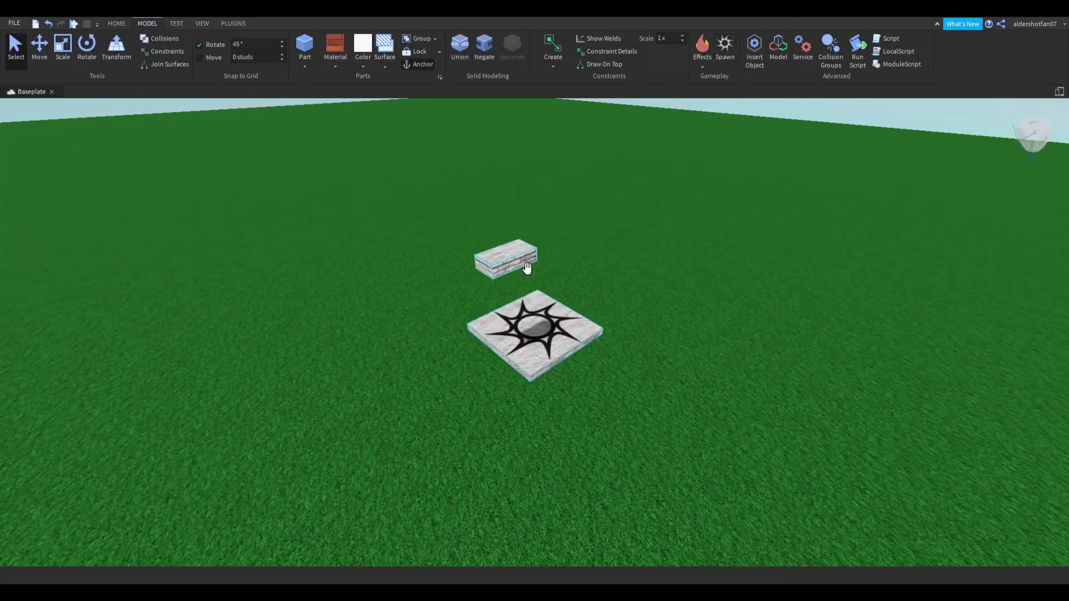
left_click_drag(526, 314, 384, 390)
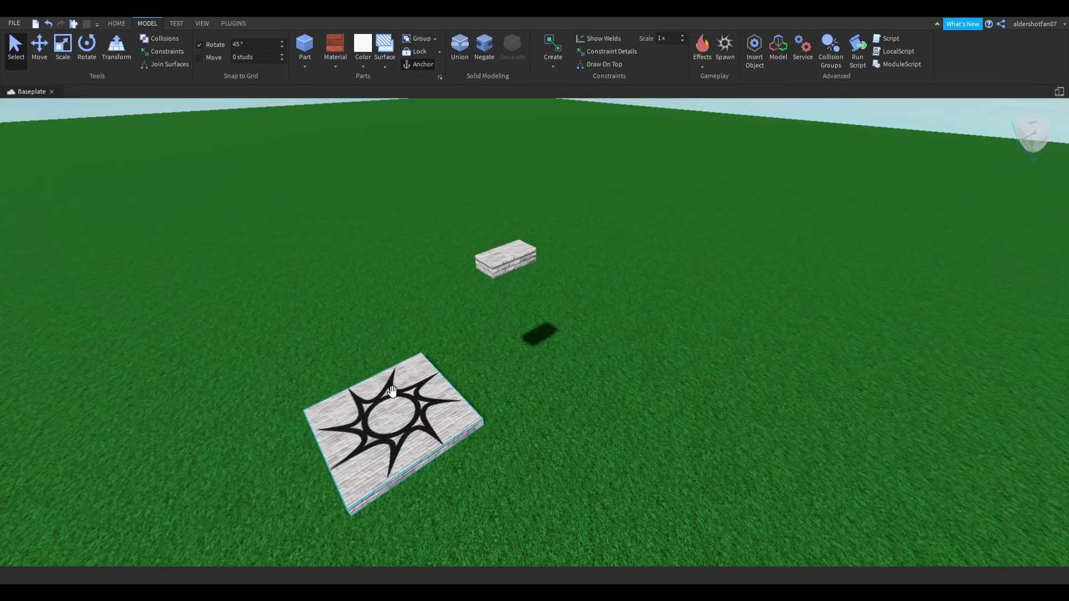
left_click(271, 398)
Delete the sun-shaped decal from the top of the spawn location
left_click(374, 416)
right_click_drag(377, 413, 378, 410)
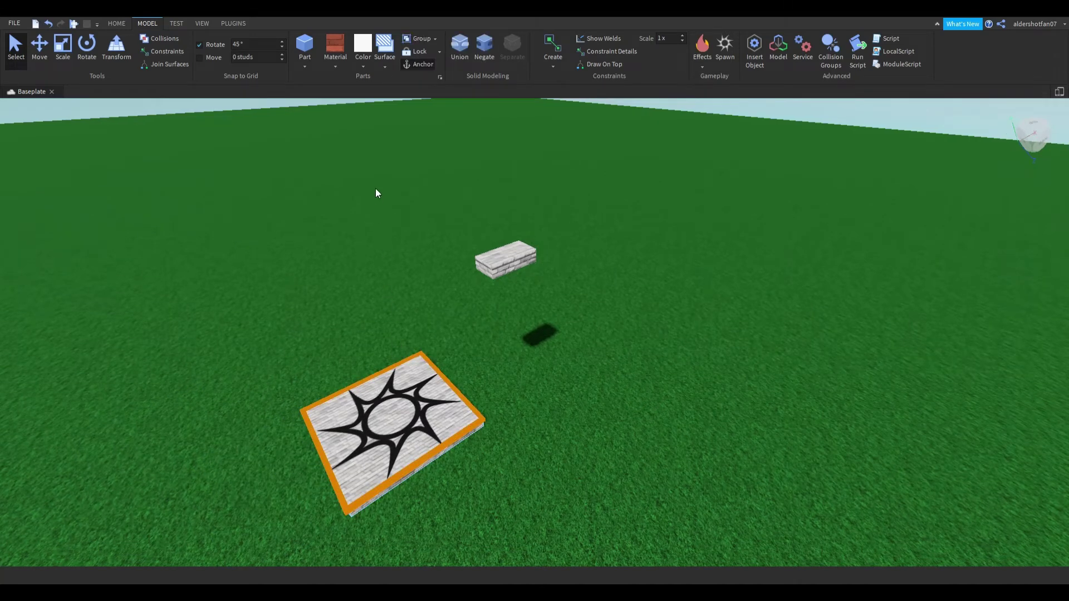
key("Delete")
Give the spawn location a grass material and a green color to match the baseplate
left_click(389, 371)
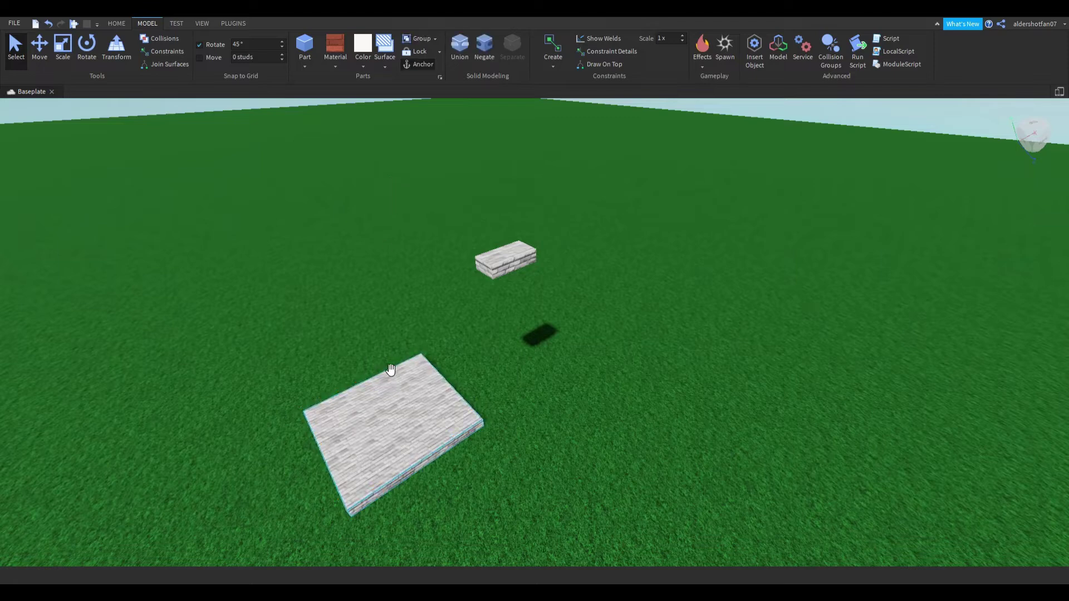
left_click(116, 24)
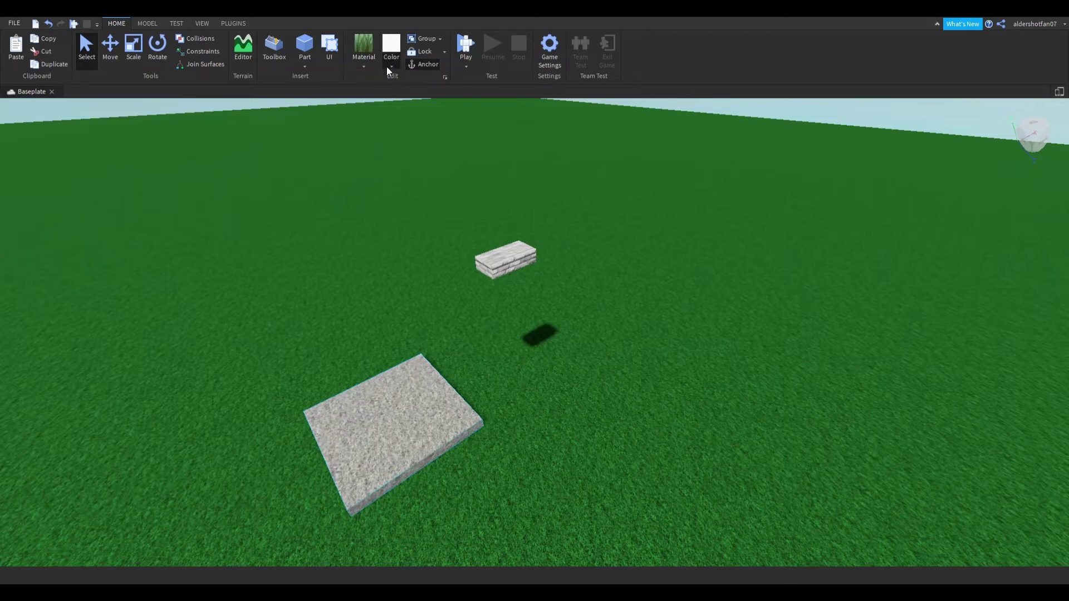
left_click(436, 110)
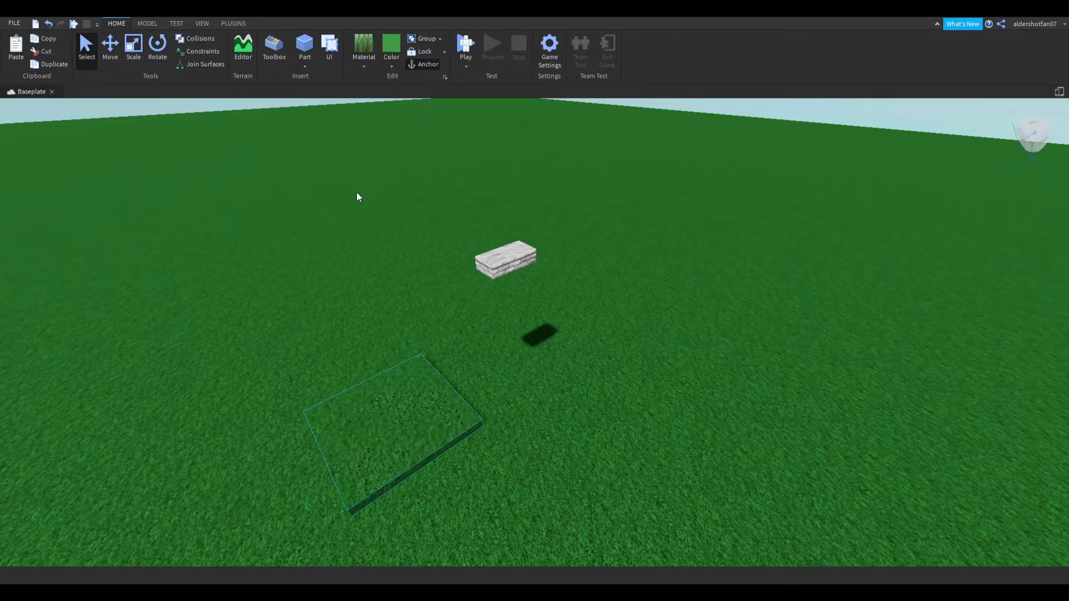
Scale down the spawn location's thickness until it lies almost flush with the grass
left_click(134, 44)
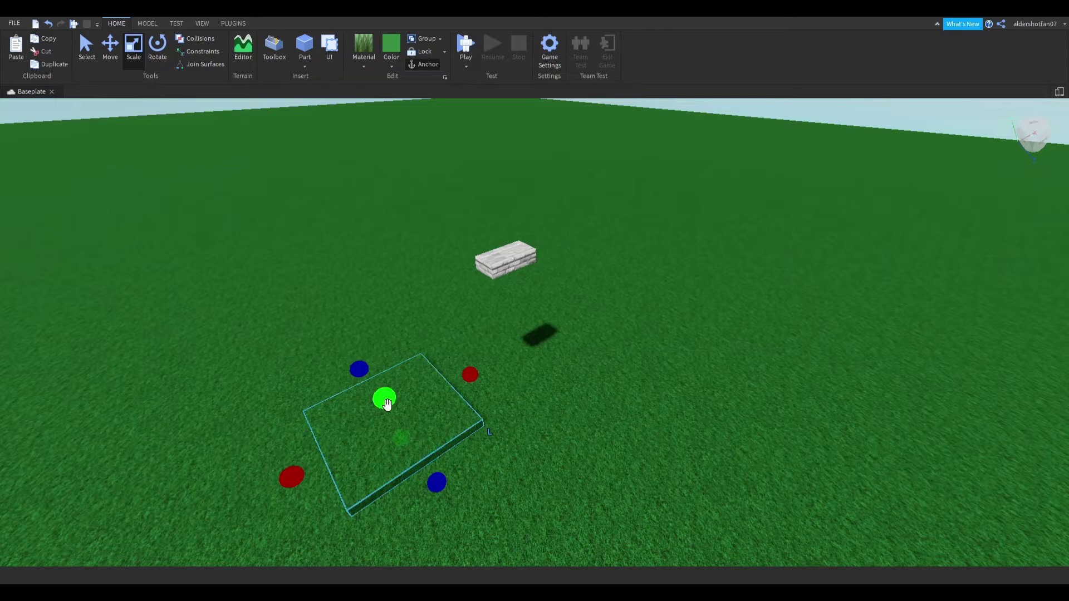
left_click_drag(387, 404, 425, 468)
left_click(258, 350)
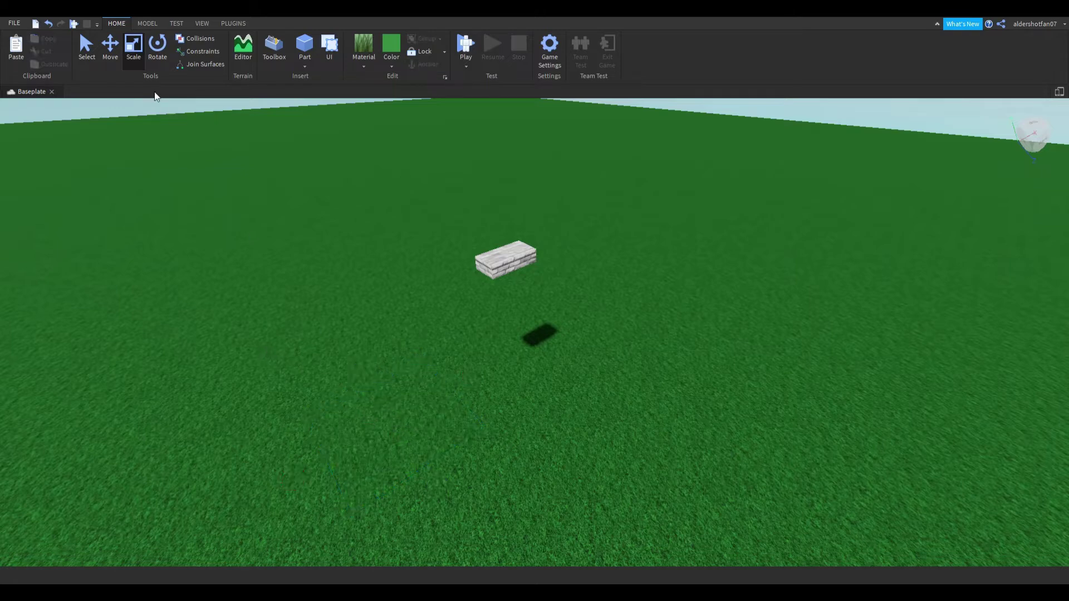
Play-test the place from the flattened green spawn location, and stop the test
left_click(74, 24)
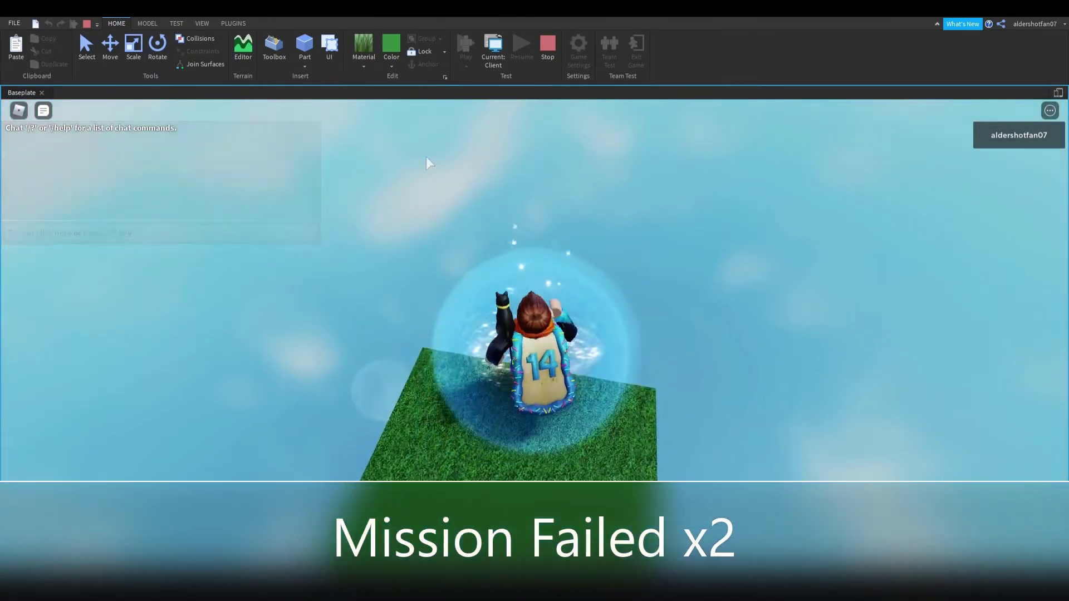
left_click(87, 24)
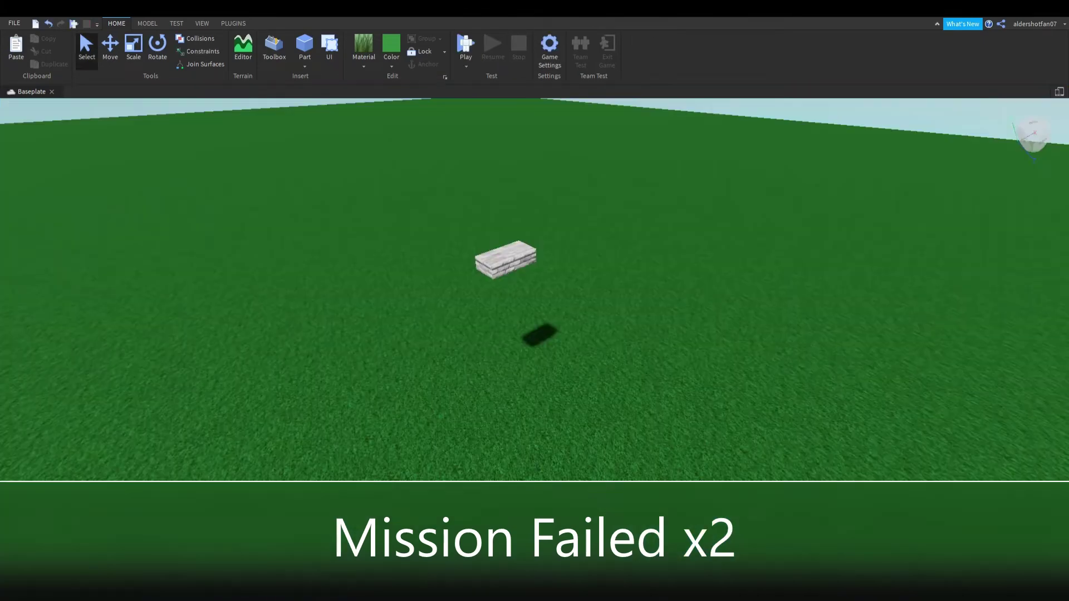
Find the flattened green spawn location on the grass and delete it
right_click_drag(531, 398, 530, 422)
scroll(530, 422, "up", 3)
left_click(527, 334)
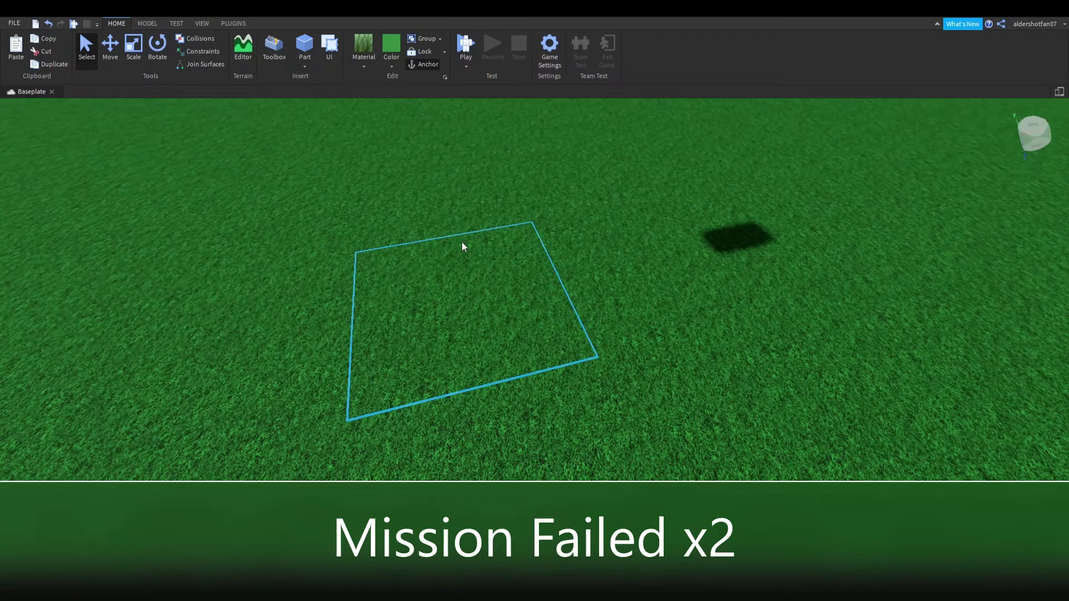
key("Delete")
scroll(499, 245, "down", 3)
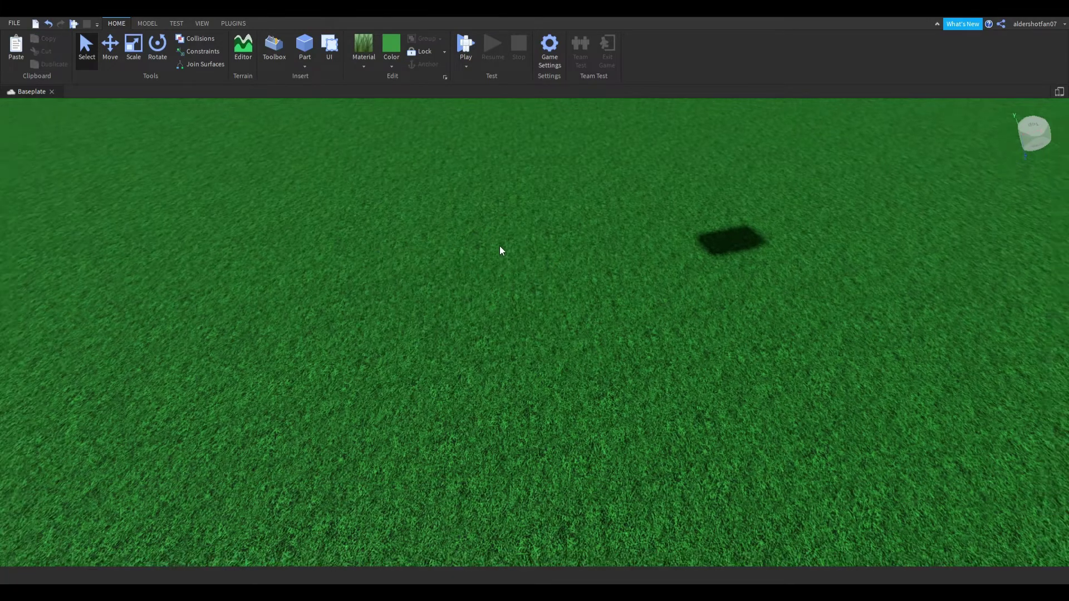
right_click_drag(499, 246, 499, 246)
scroll(499, 246, "up", 3)
key("d")
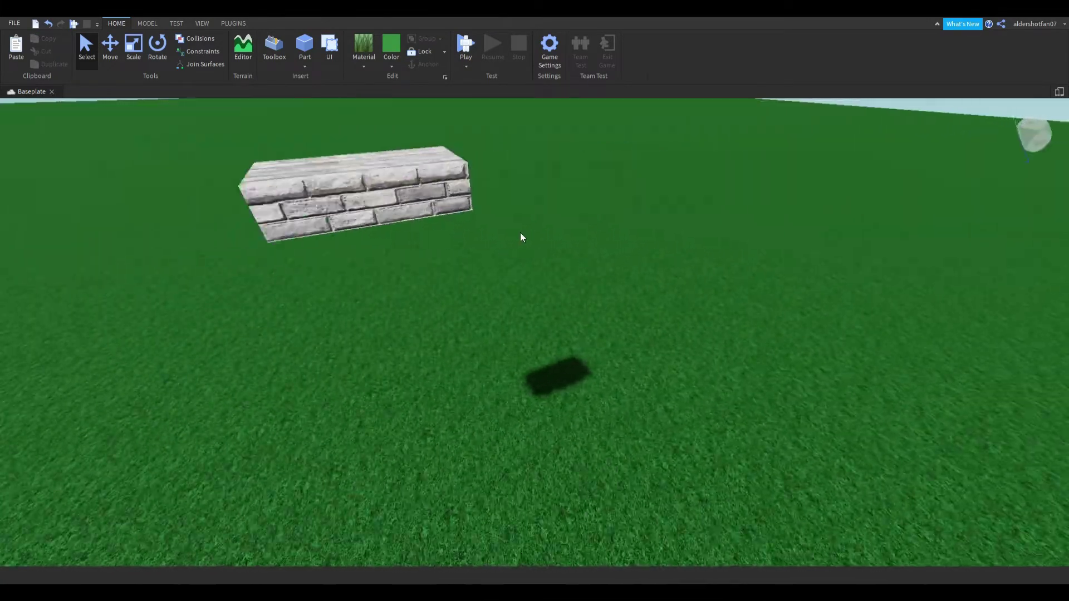
Find the floating brick-textured block above the grass and delete it
right_click_drag(465, 201, 465, 201)
left_click(466, 202)
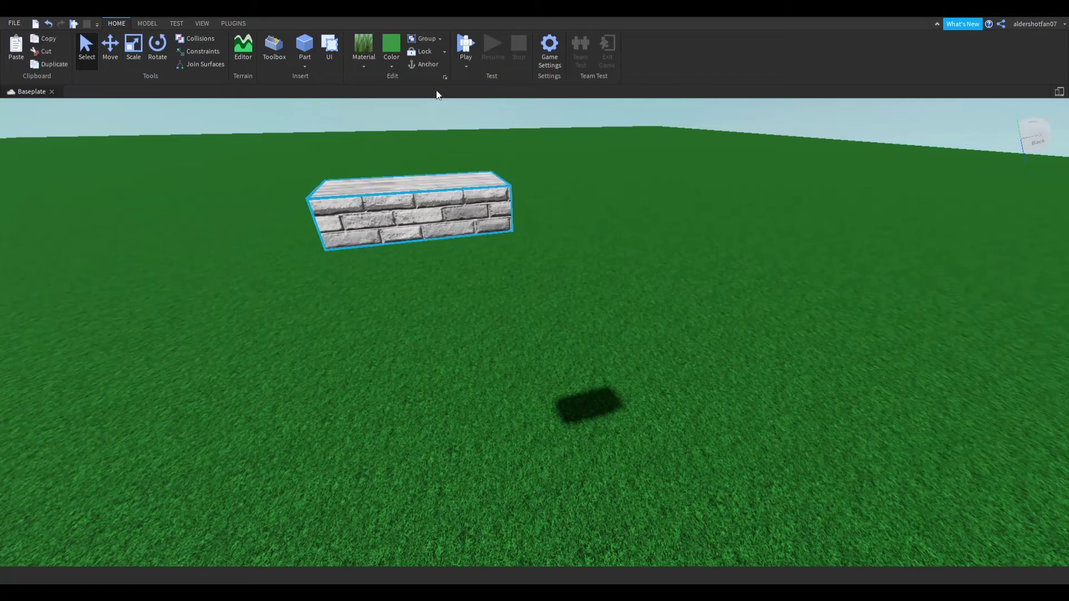
scroll(410, 155, "up", 8)
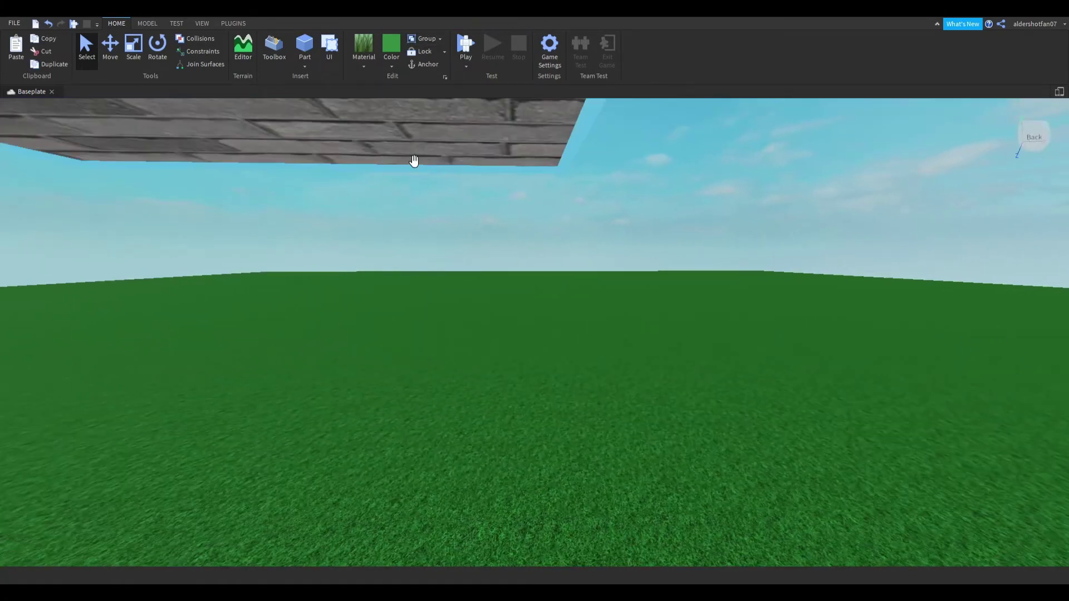
scroll(414, 161, "down", 8)
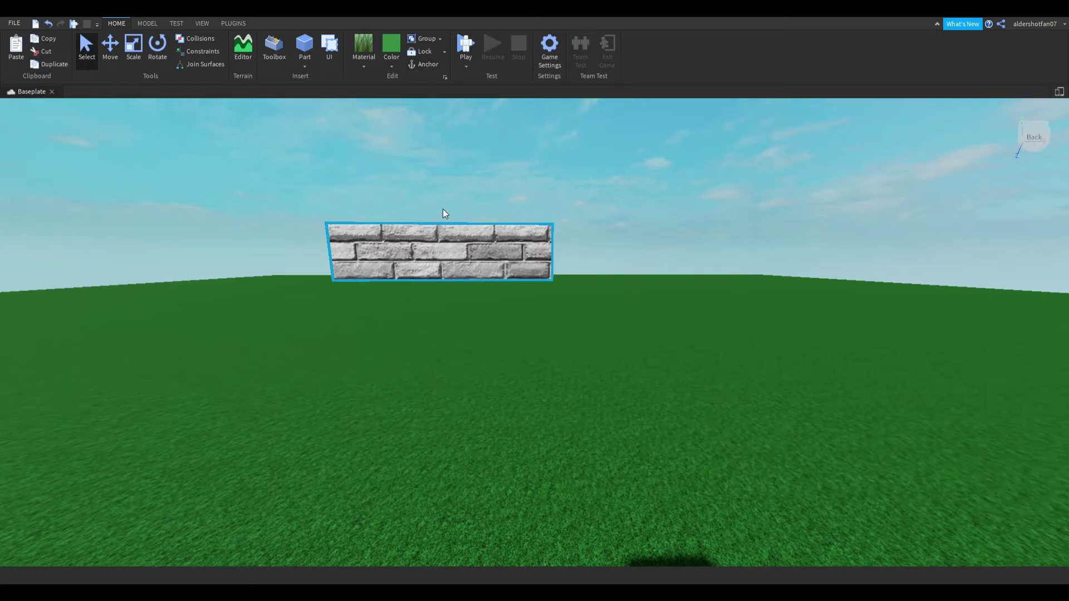
key("Delete")
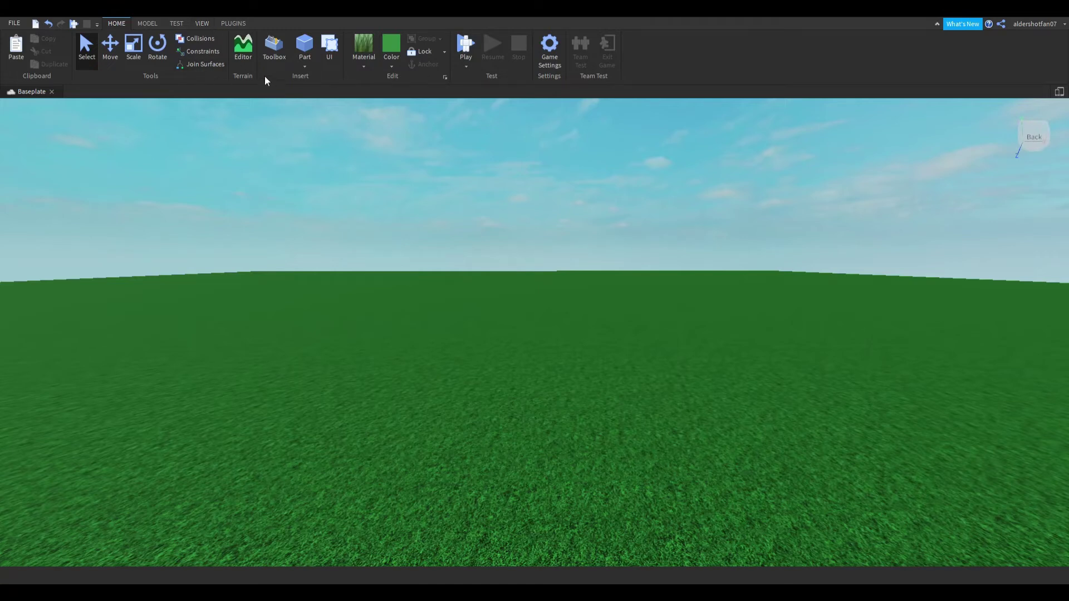
Insert a new grass part and scale it into an upright wall of about 22 by 16 by 2 studs
left_click(305, 57)
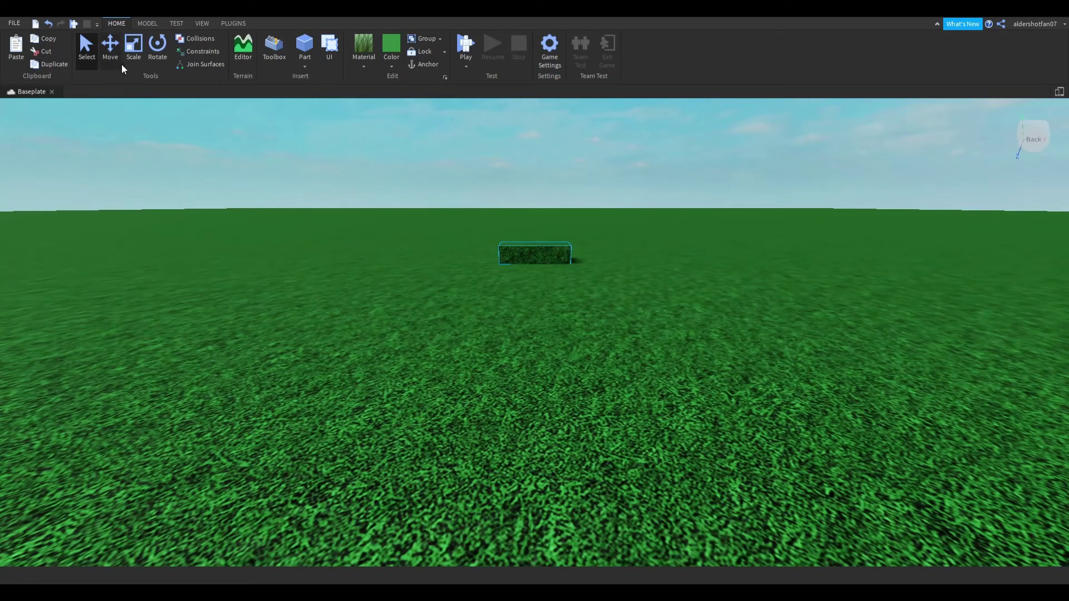
left_click(134, 48)
left_click_drag(549, 219, 554, 162)
left_click_drag(571, 239, 441, 237)
right_click_drag(384, 246, 384, 246)
scroll(384, 246, "up", 4)
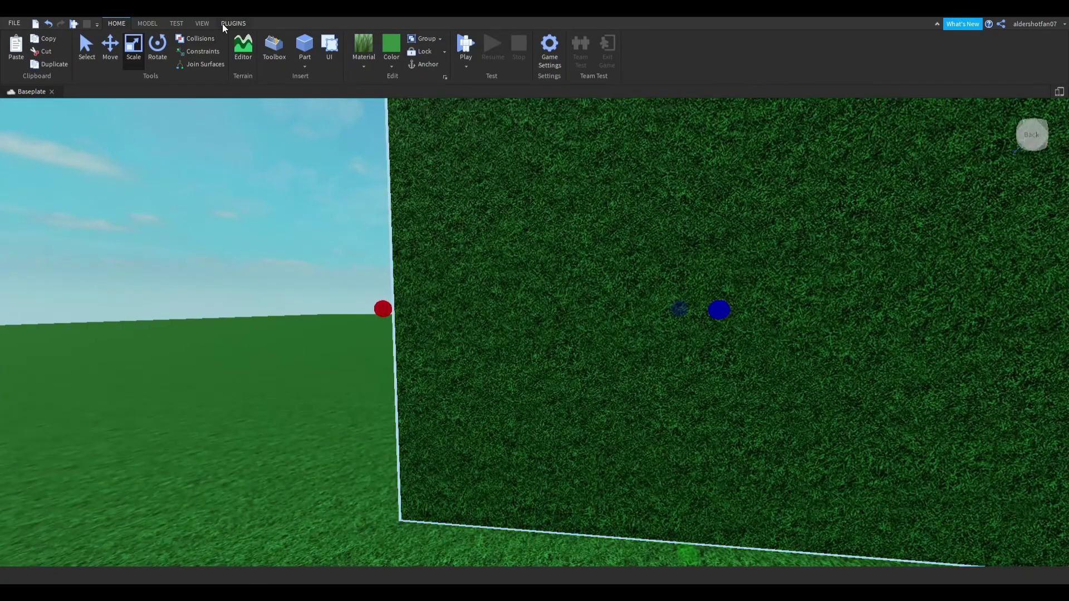
Show the grass wall's properties, reposition it on the baseplate, and toggle its CanCollide option off
left_click(206, 23)
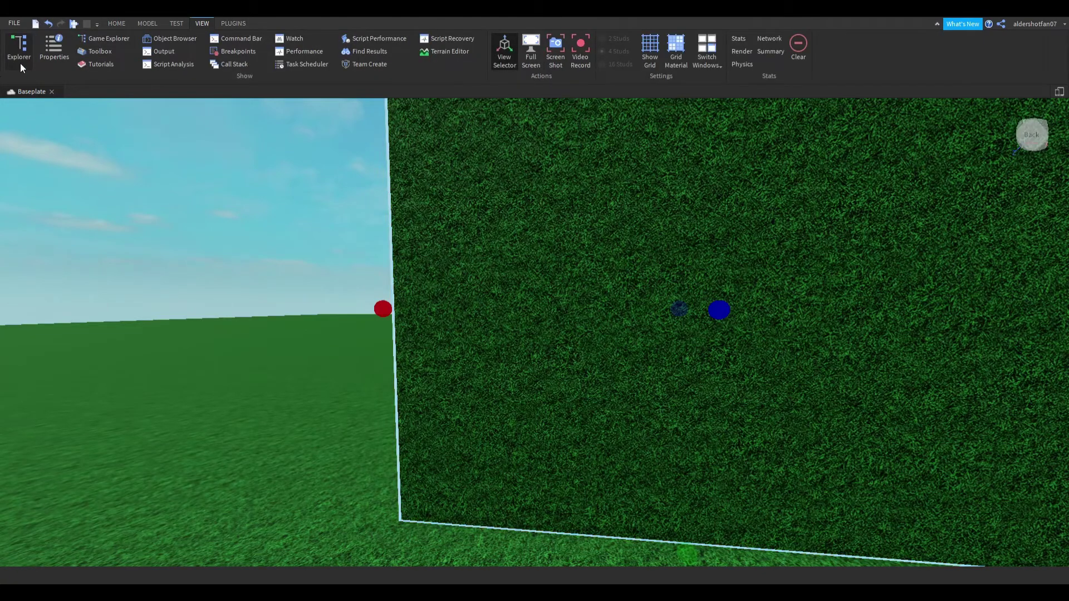
left_click(45, 56)
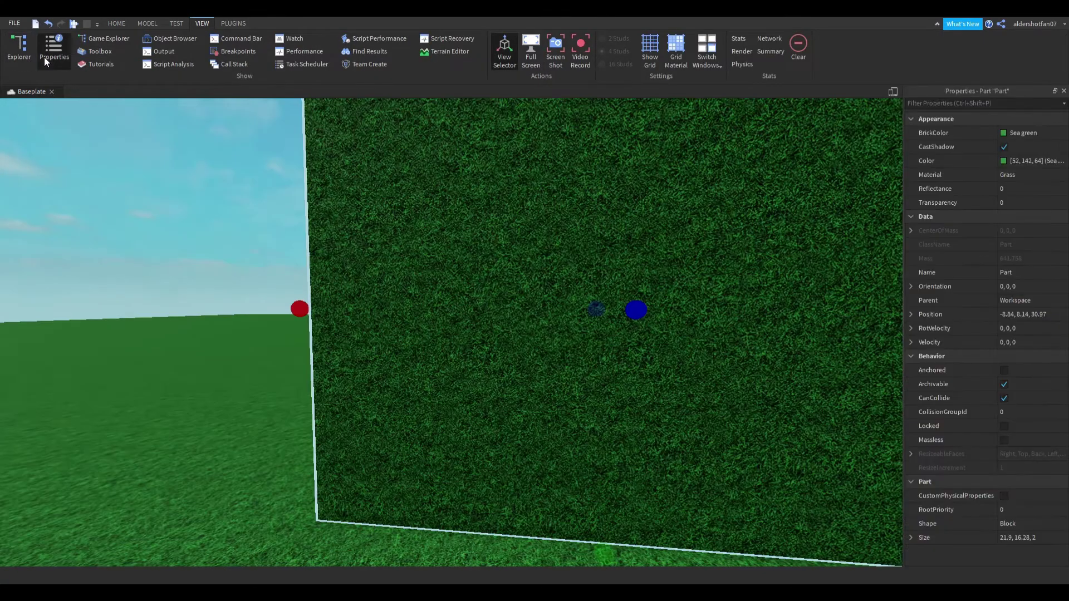
left_click_drag(785, 321, 829, 369)
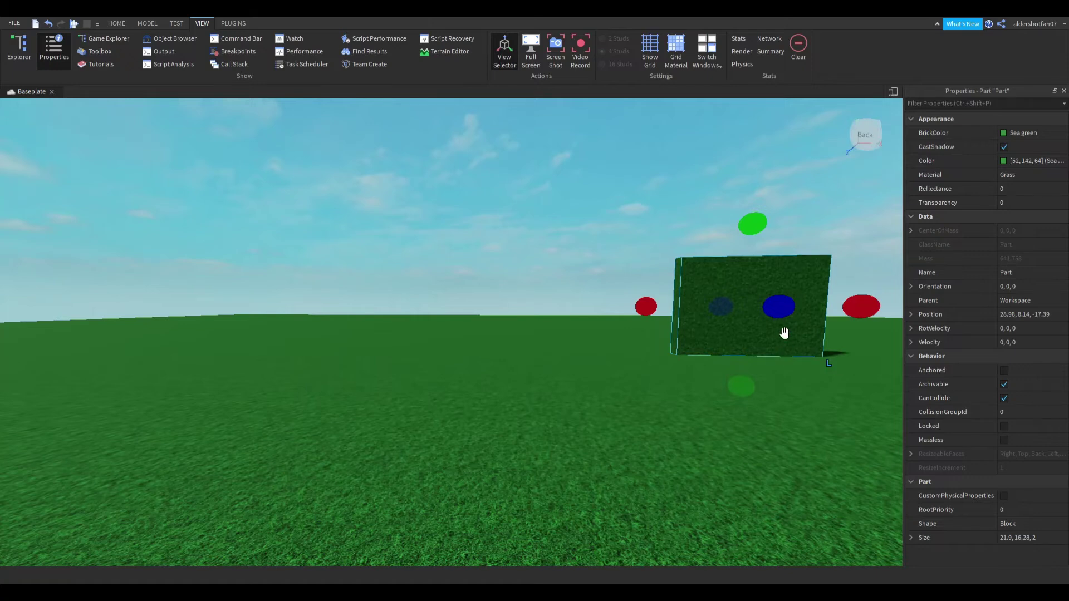
left_click_drag(785, 333, 620, 494)
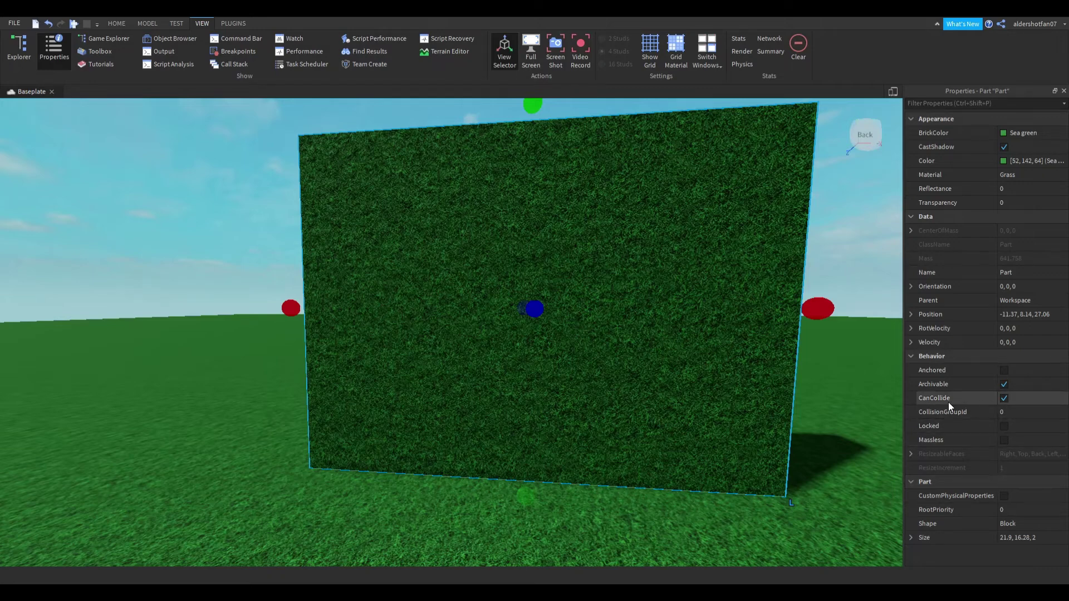
left_click(1007, 402)
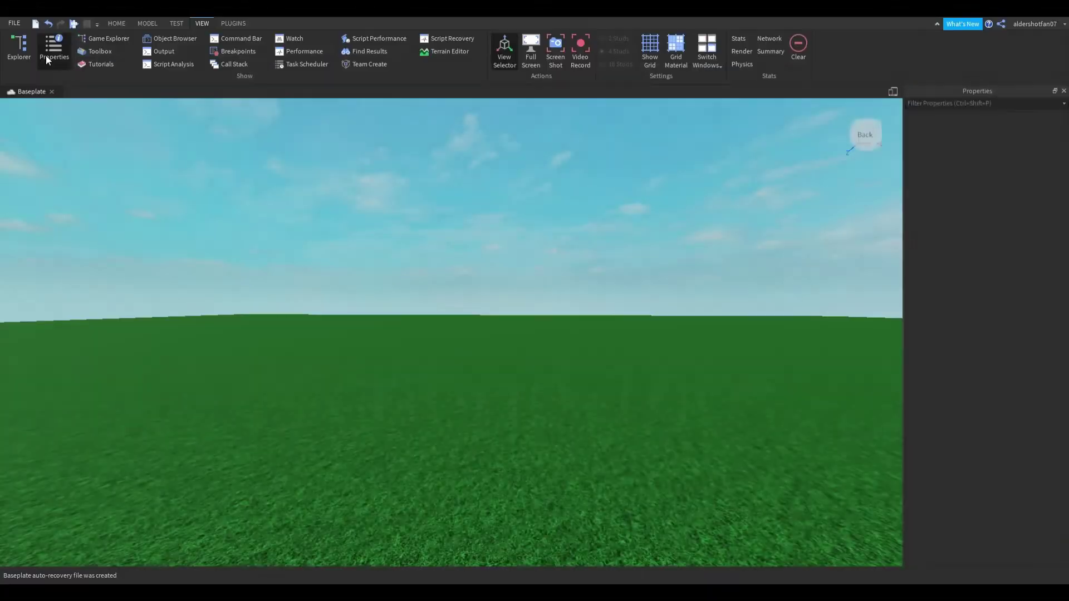
Hide the object properties and return to the scaling tool on the empty baseplate
left_click(46, 55)
right_click_drag(466, 363, 469, 327)
key("w")
key("w")
left_click(138, 55)
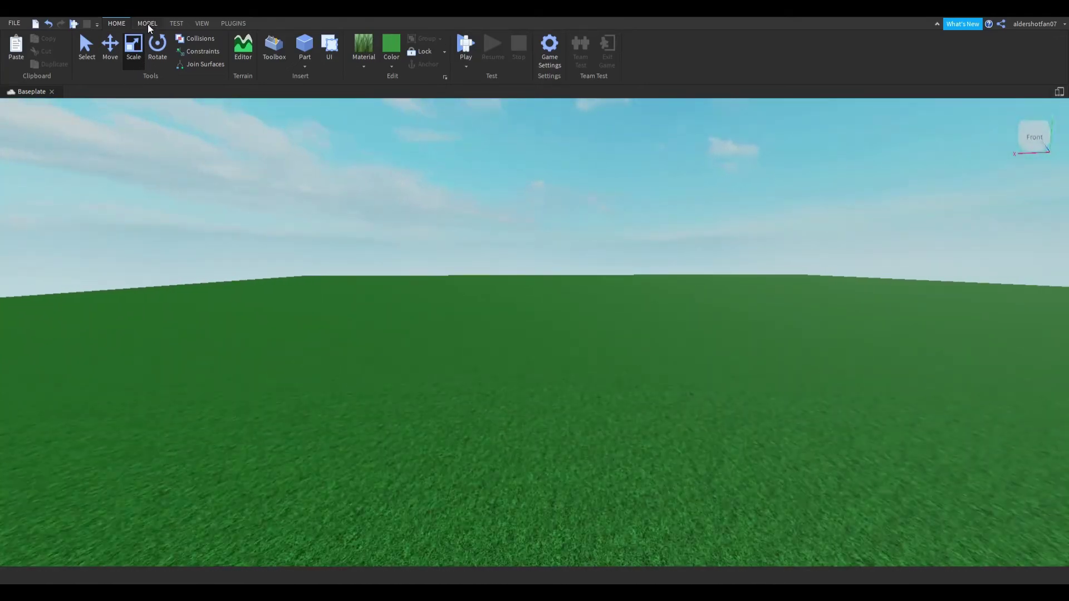
Insert the FIXED IMPROVED 143 train from the saved models in the Toolbox inventory
left_click(148, 24)
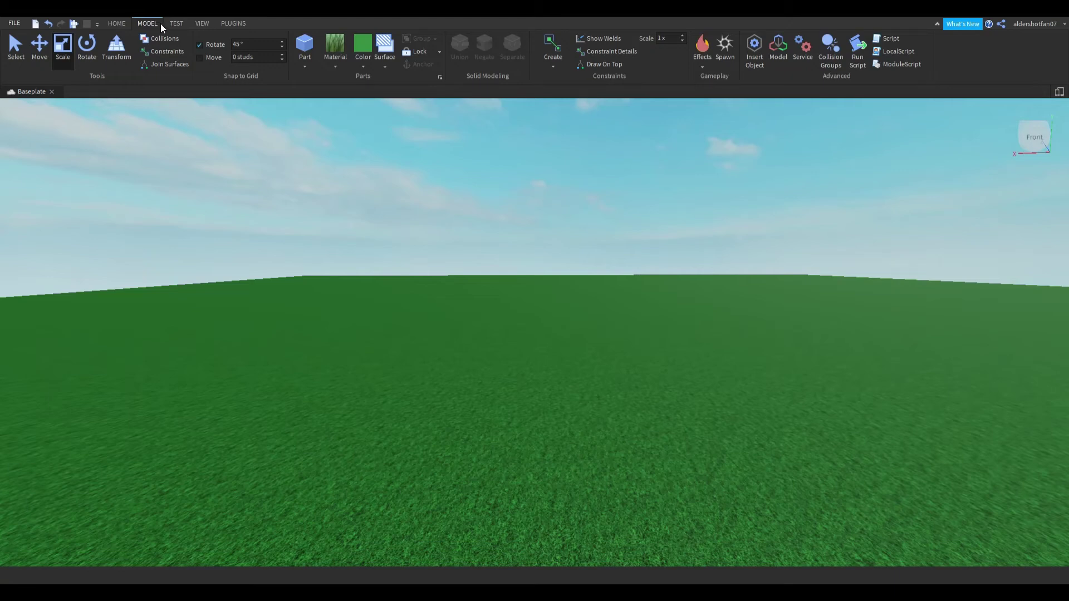
left_click(125, 22)
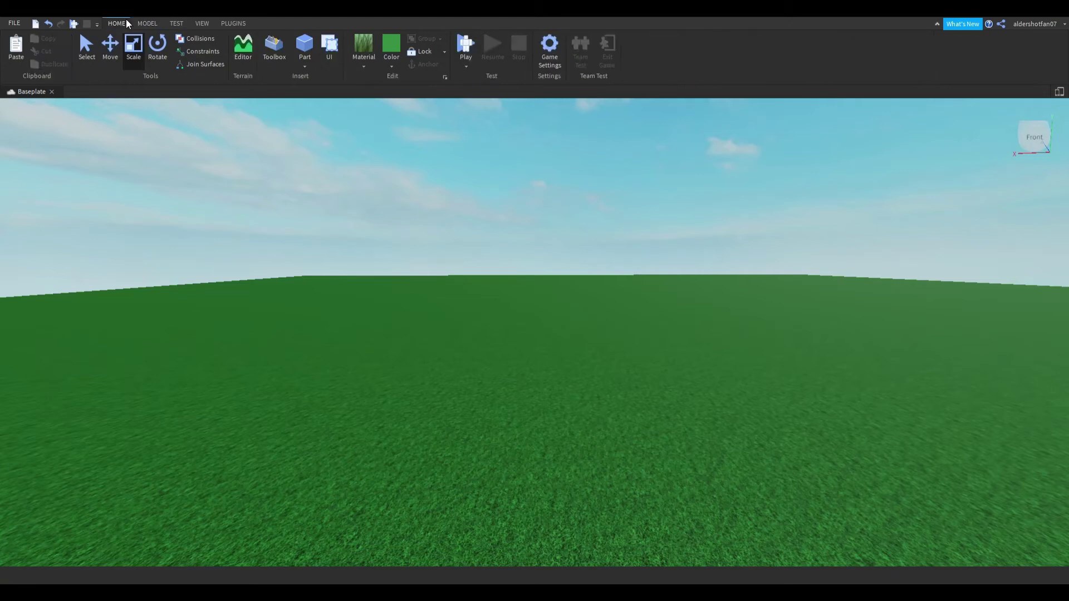
left_click(270, 60)
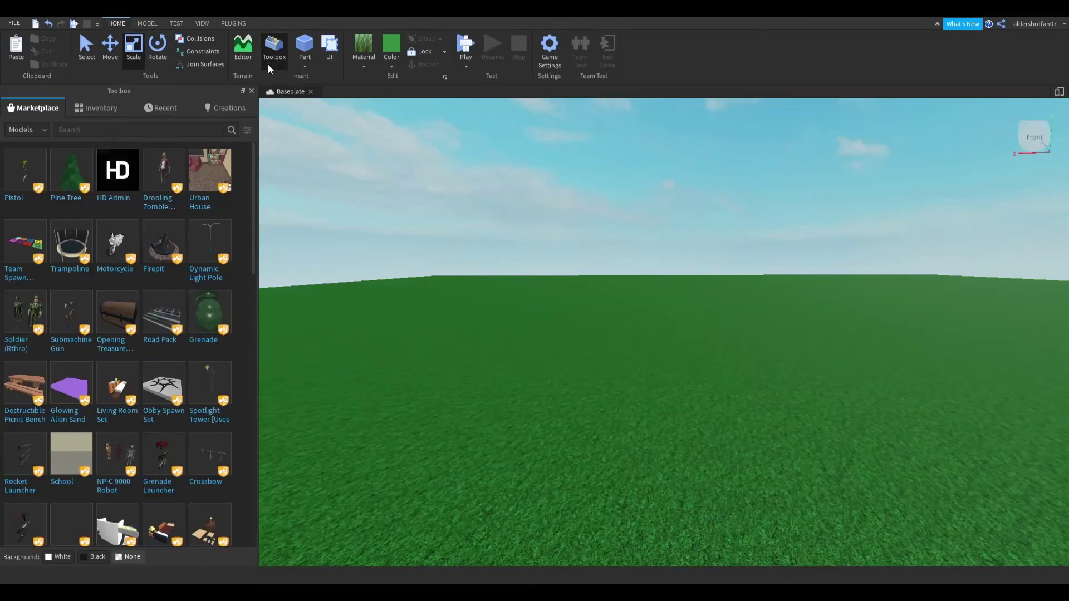
left_click(86, 107)
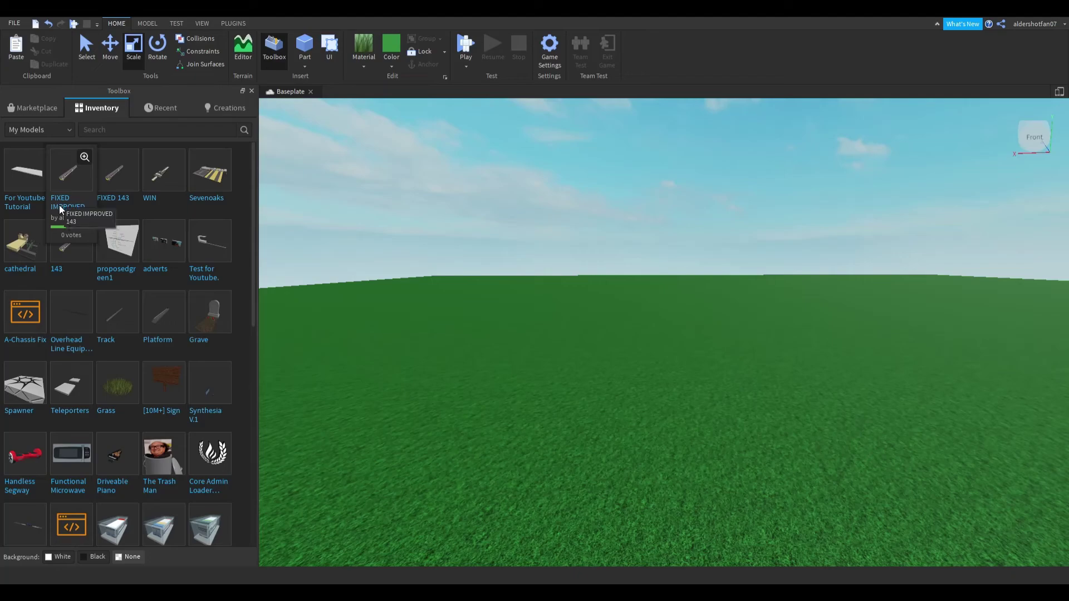
left_click(60, 209)
Examine the inserted train's front, sides and carriages from several viewpoints
right_click_drag(506, 281, 501, 293)
key("w")
key("d")
left_click(425, 339)
right_click_drag(424, 339, 430, 340)
key("w")
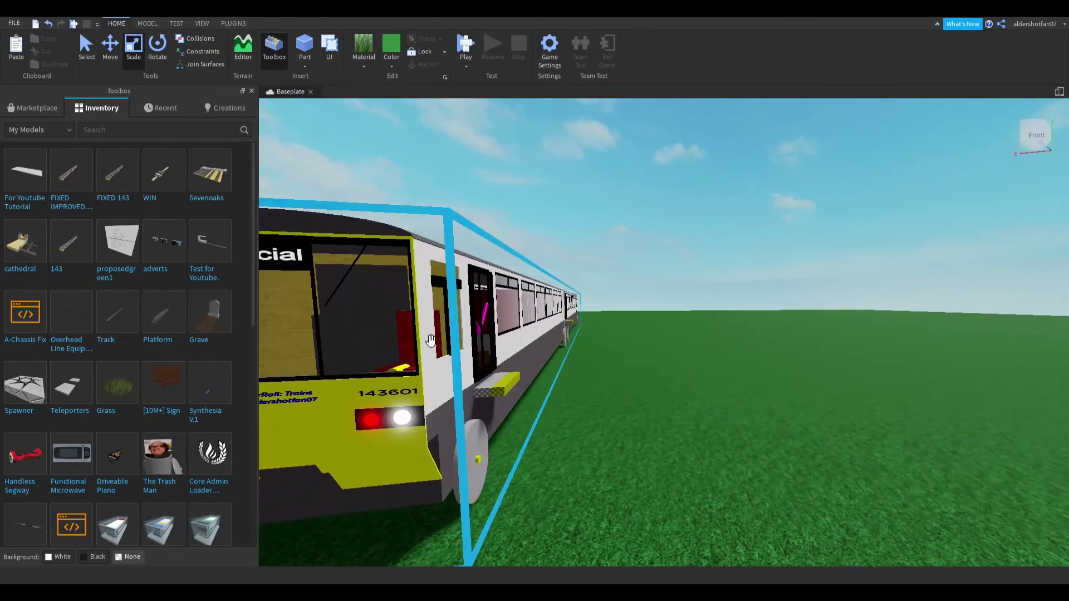
key("d")
key("w")
right_click_drag(538, 375, 570, 399)
key("s")
key("w")
key("a")
key("d")
key("w")
key("s")
key("w")
key("d")
key("s")
key("w")
key("a")
key("s")
key("w")
key("d")
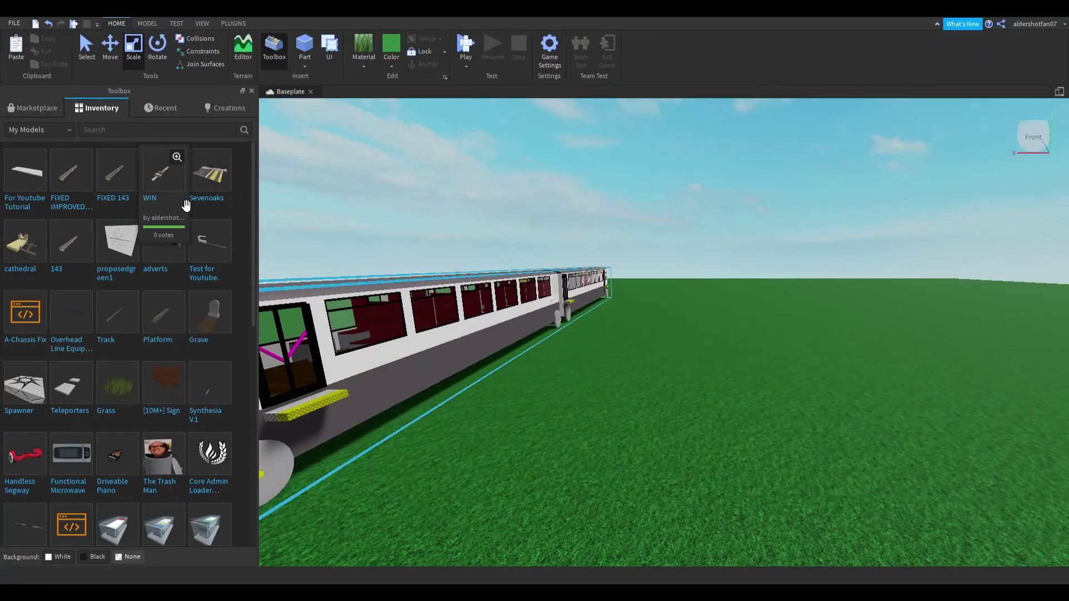
Insert the WIN station model from the Toolbox inventory onto the baseplate
left_click(150, 201)
key("w")
right_click_drag(674, 329, 674, 330)
scroll(674, 334, "up", 8)
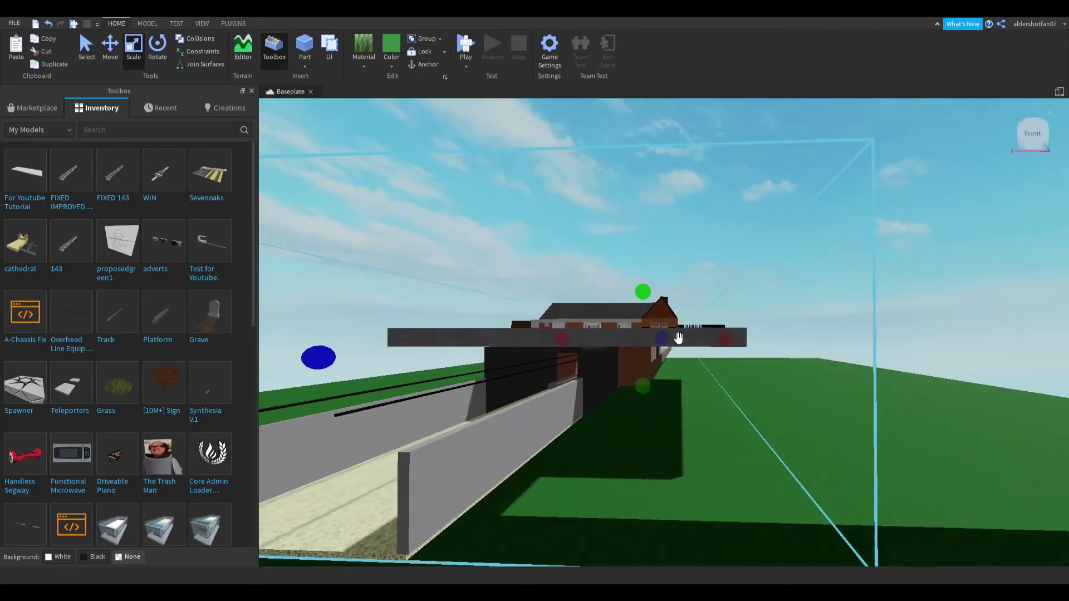
Examine the station model's platforms, footbridge and outer brick wall from several viewpoints
key("w")
key("d")
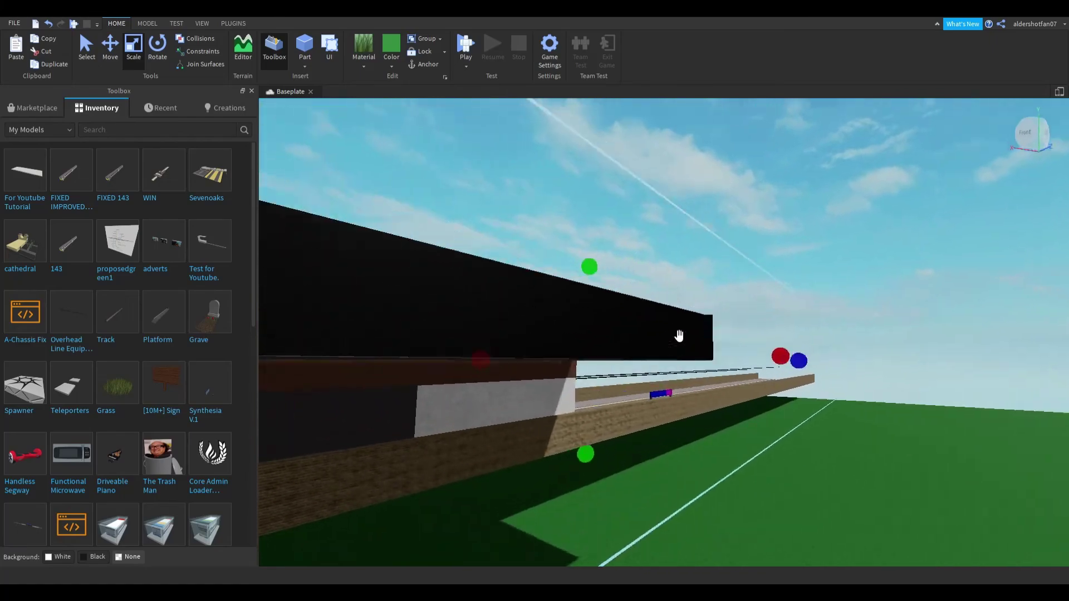
right_click_drag(674, 329, 674, 329)
scroll(674, 334, "up", 10)
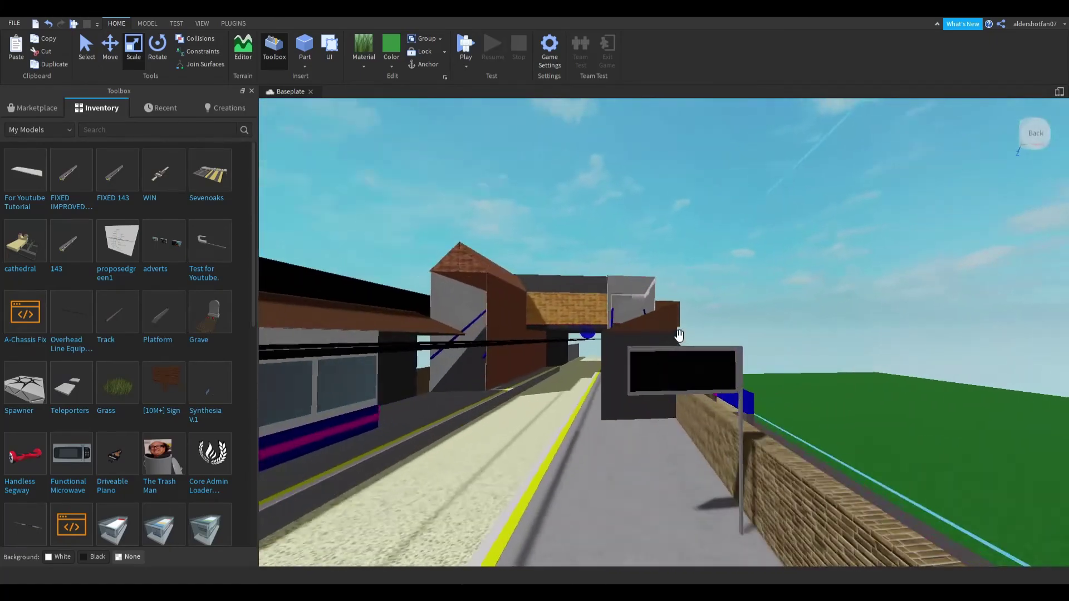
scroll(679, 335, "up", 4)
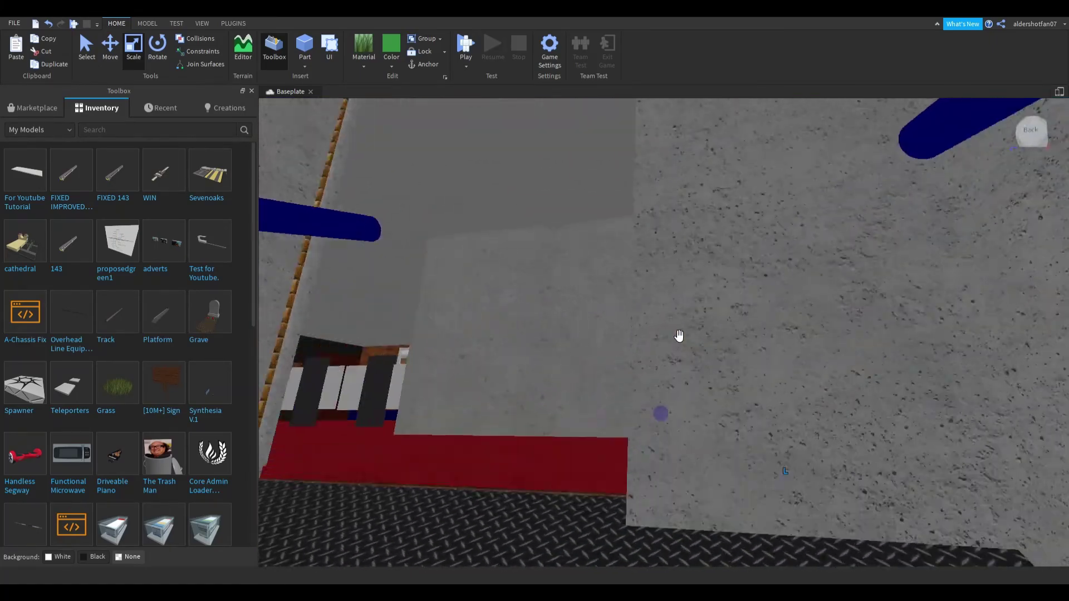
right_click_drag(678, 335, 679, 335)
scroll(679, 335, "down", 8)
key("a")
key("w")
key("d")
key("q")
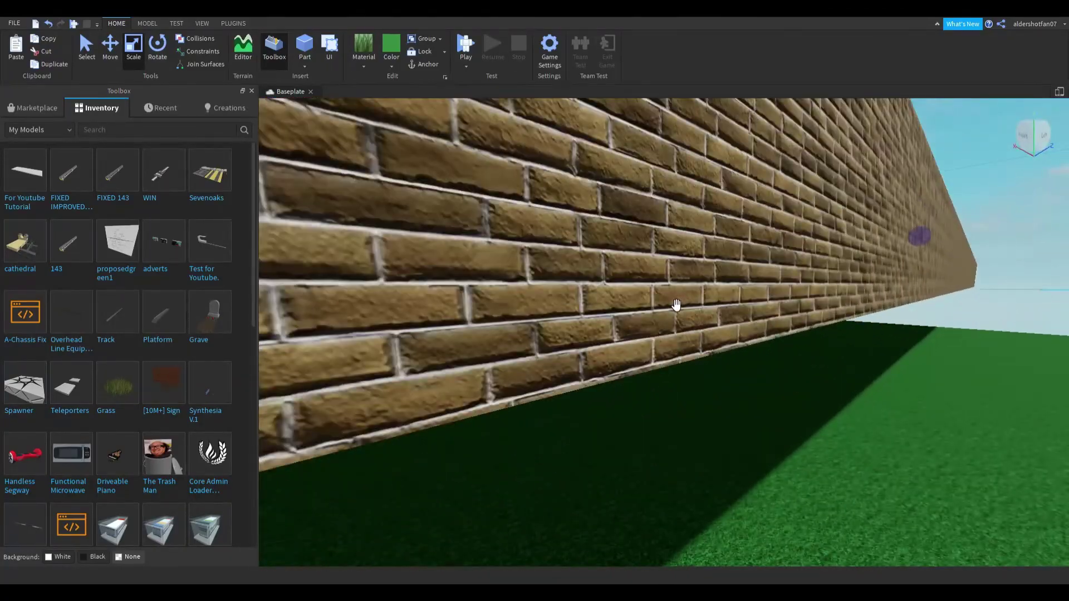
Delete the station model and close the Toolbox
key("Delete")
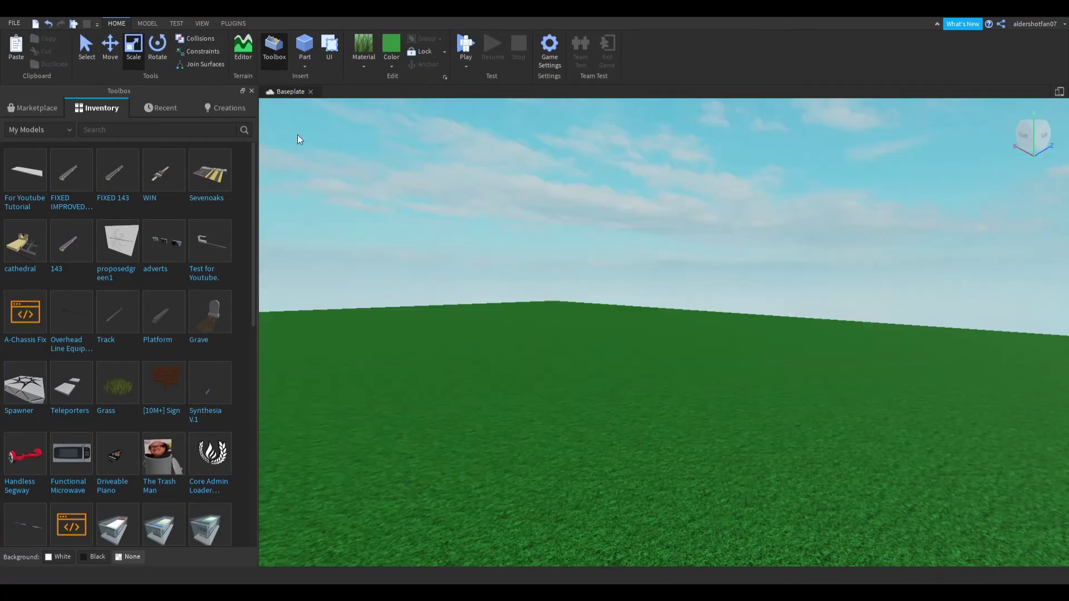
left_click(250, 92)
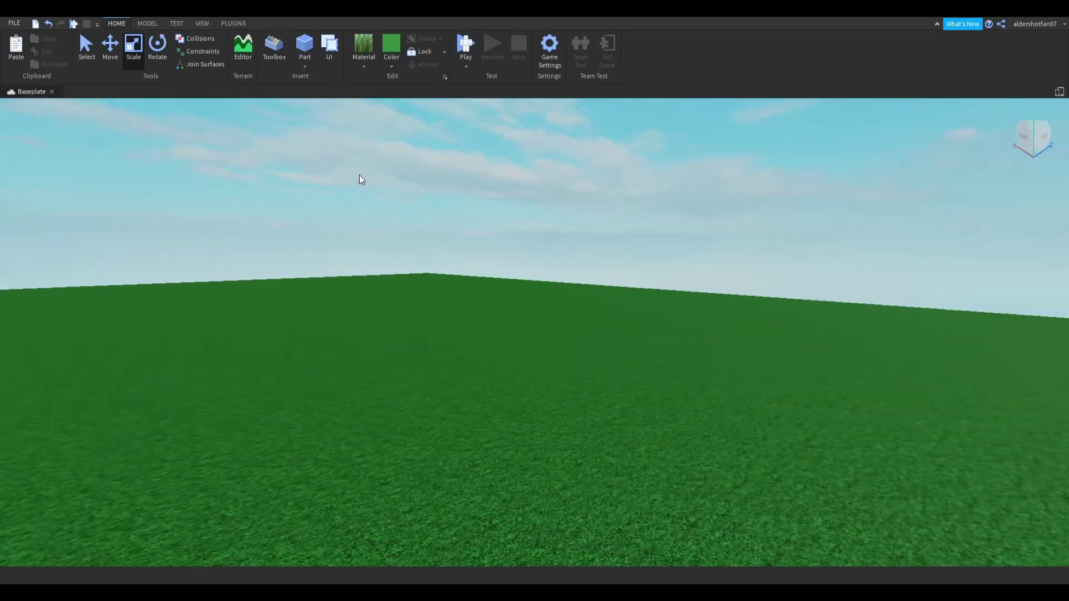
Find the inserted train on the baseplate and delete it
right_click_drag(362, 174, 362, 174)
key("w")
left_click(329, 342)
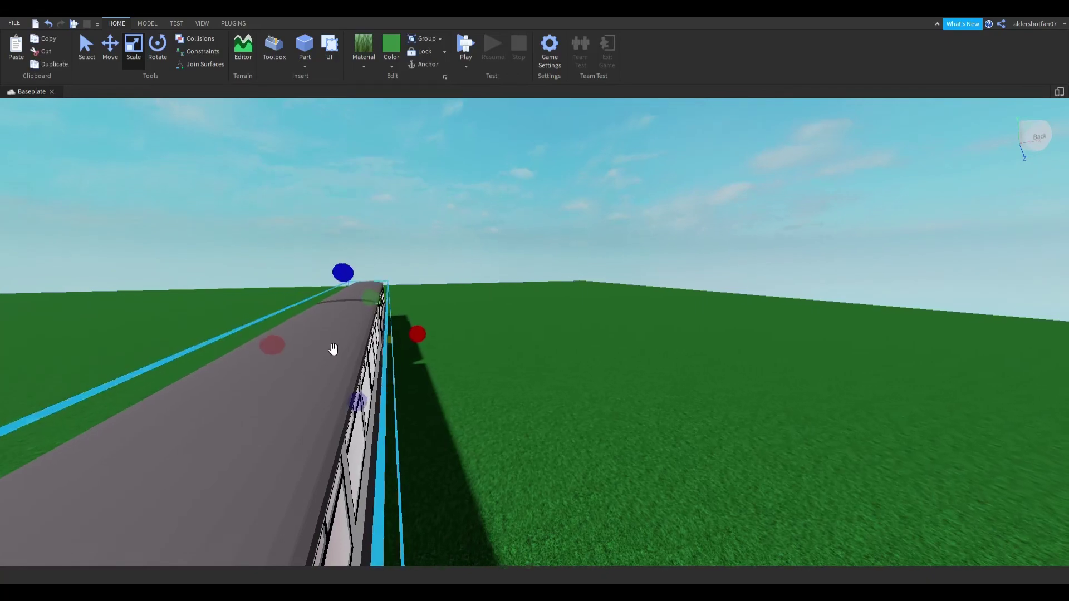
right_click_drag(357, 321, 357, 321)
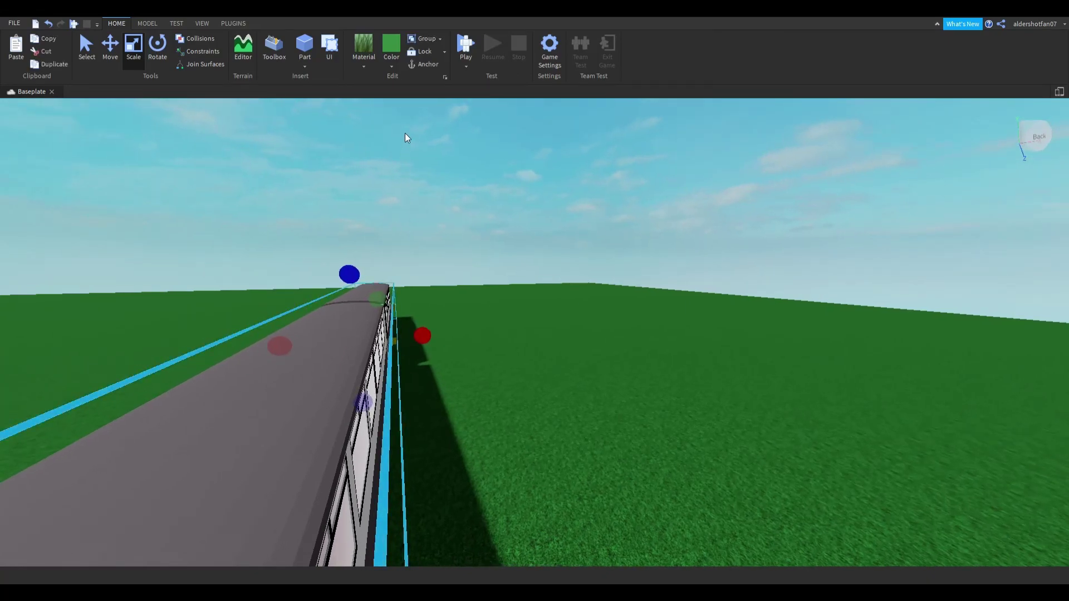
key("Delete")
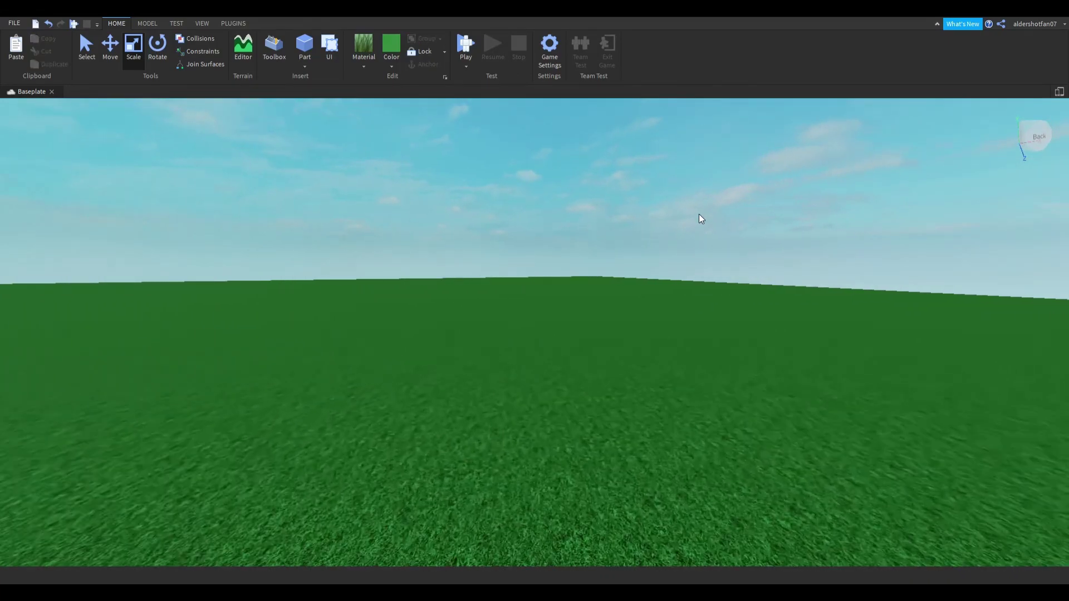
key("w")
right_click_drag(777, 188, 760, 183)
key("d")
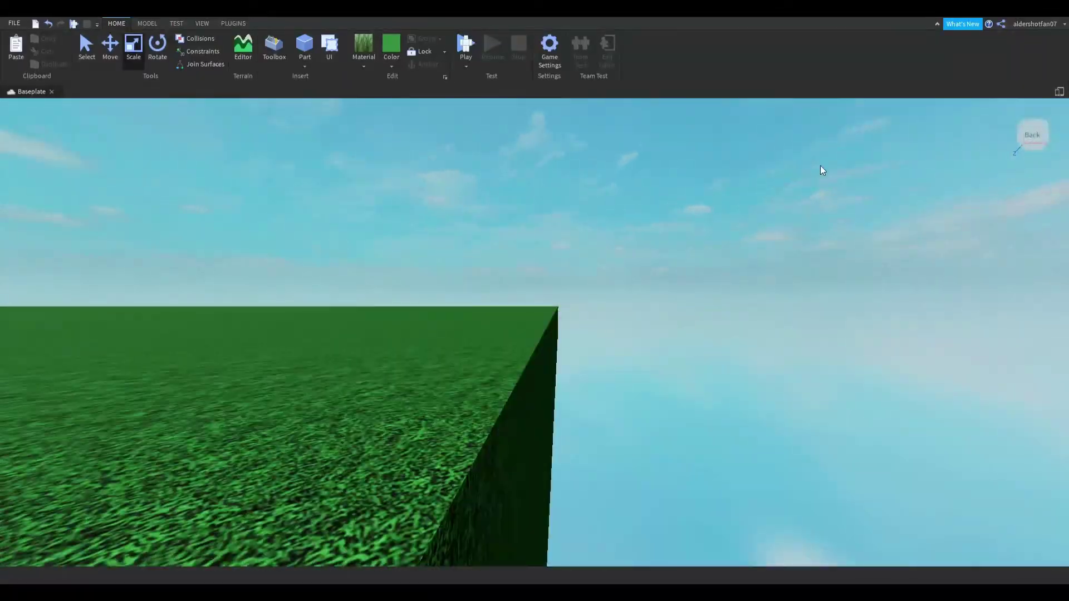